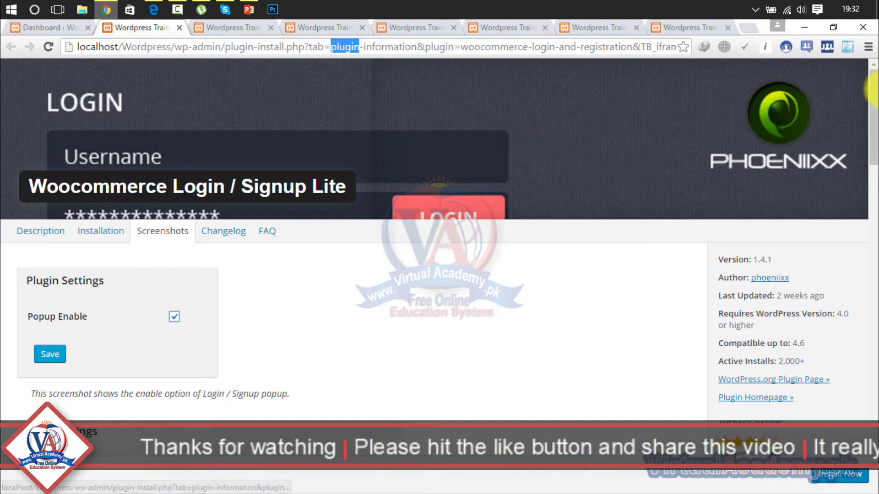
Look through the screenshots of the User Registration Aide and ZM Ajax Login & Register plugins
drag(872, 89, 872, 62)
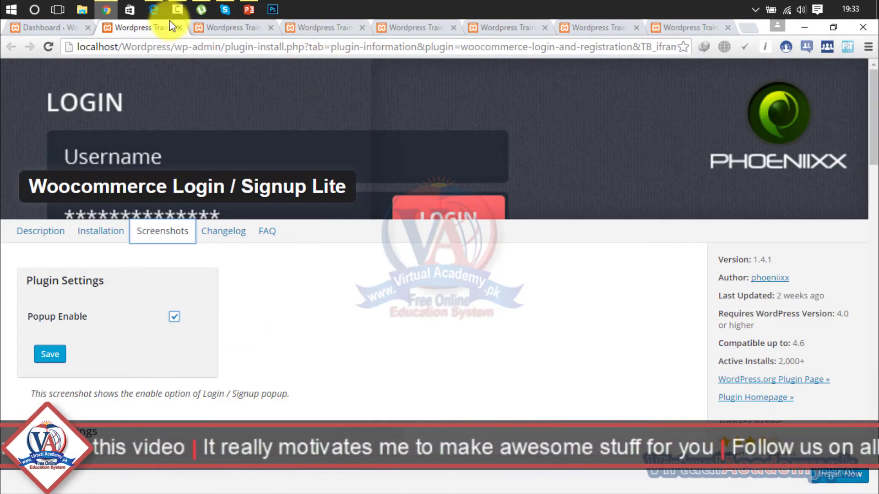
click(221, 28)
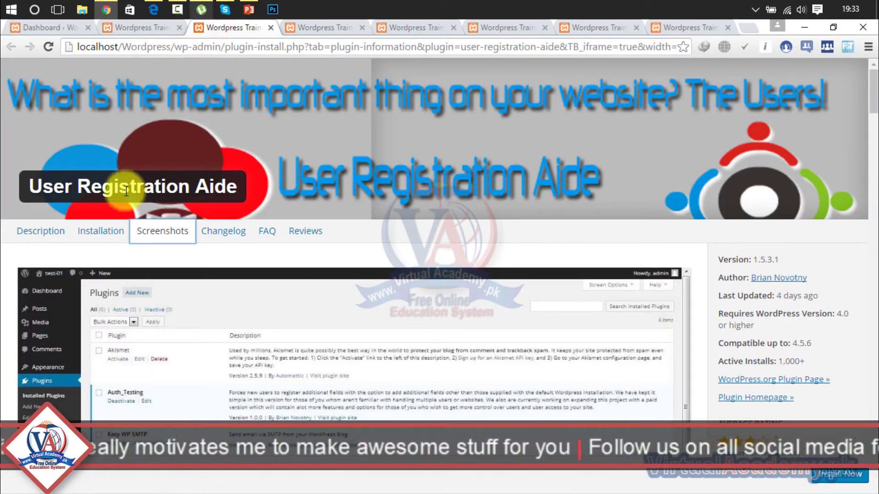
drag(873, 96, 813, 488)
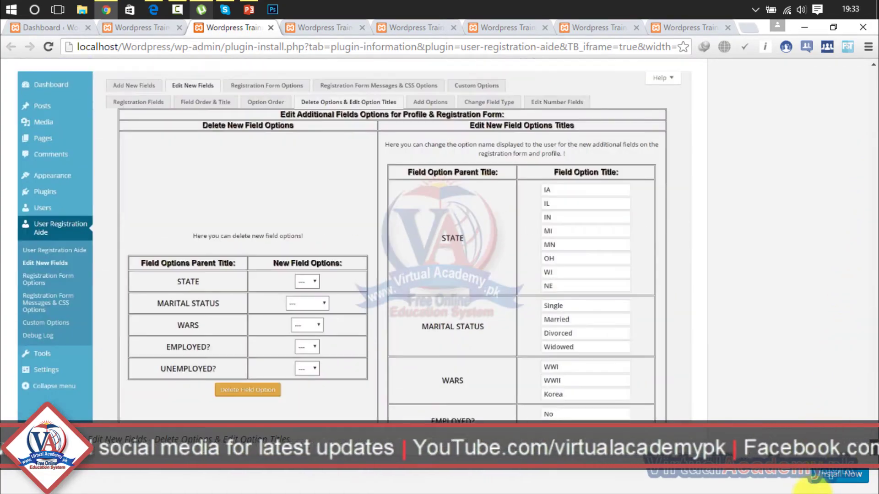
click(320, 29)
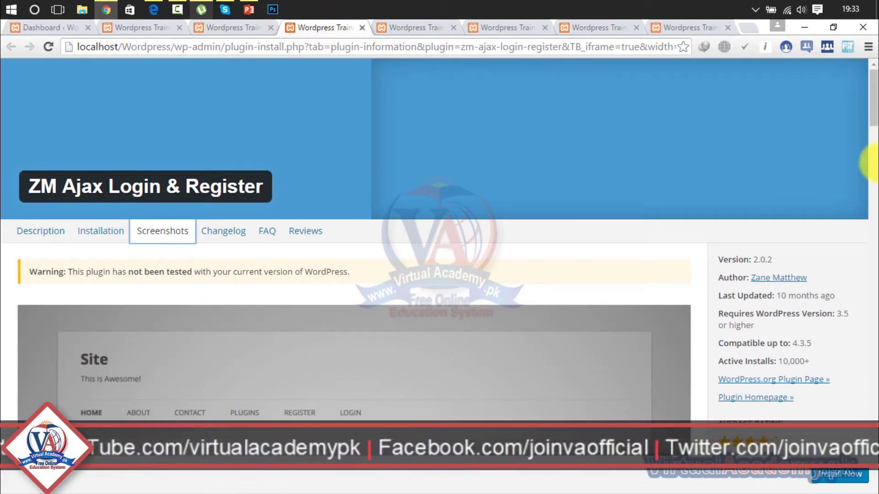
drag(874, 103, 806, 453)
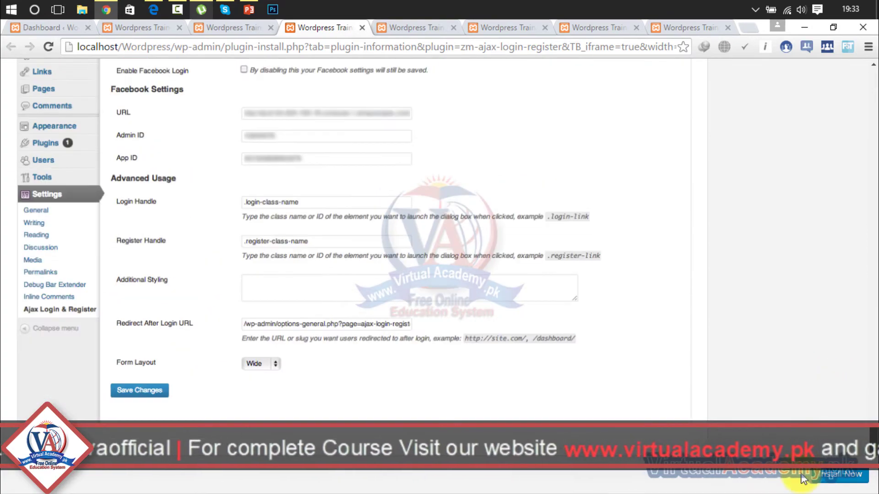
Examine the CM Registration plugin's reviews, screenshots, installation instructions and description
click(422, 29)
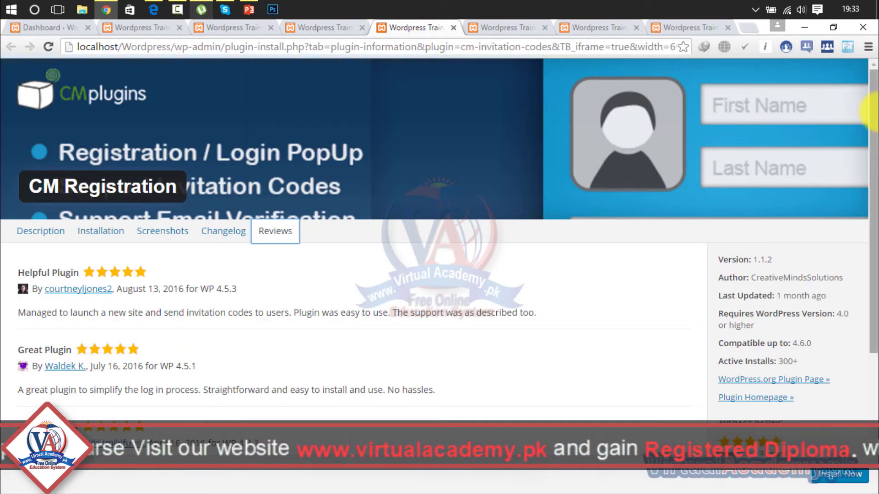
drag(873, 110, 873, 188)
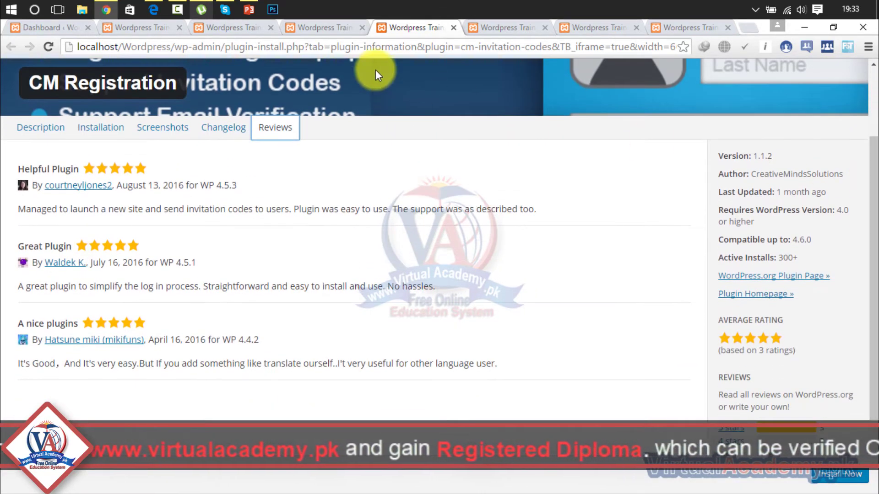
click(169, 137)
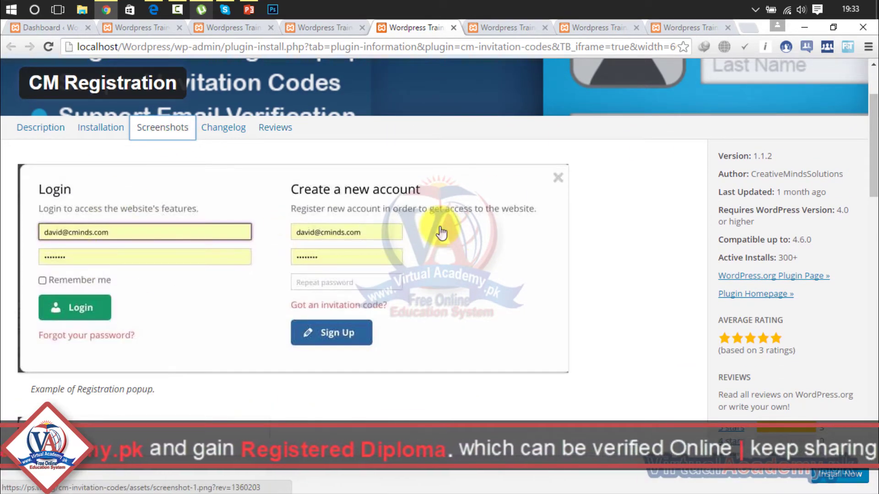
click(874, 251)
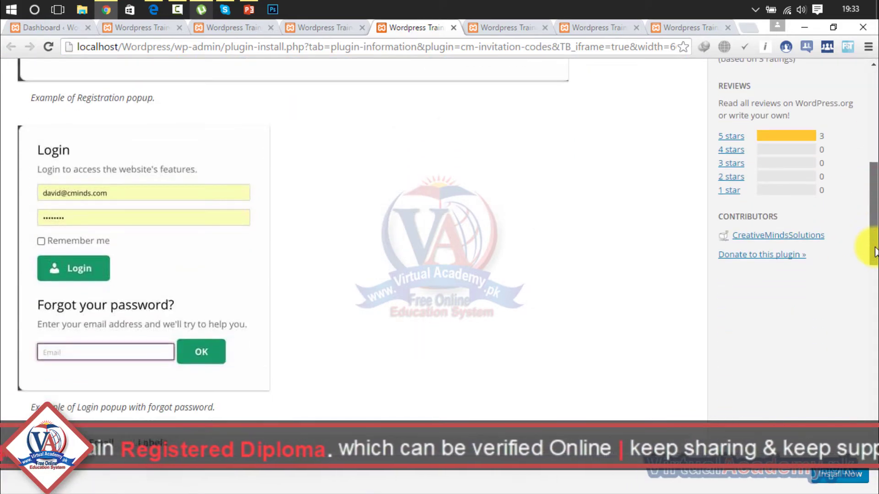
drag(874, 251, 866, 132)
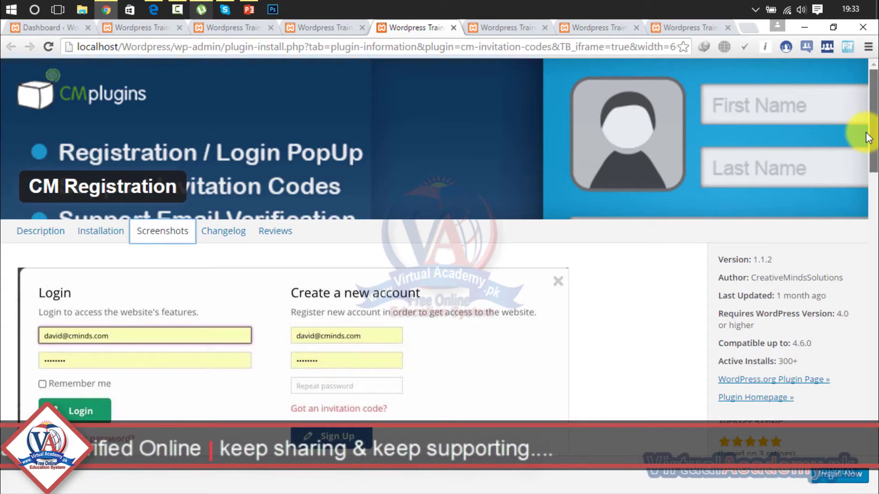
click(98, 234)
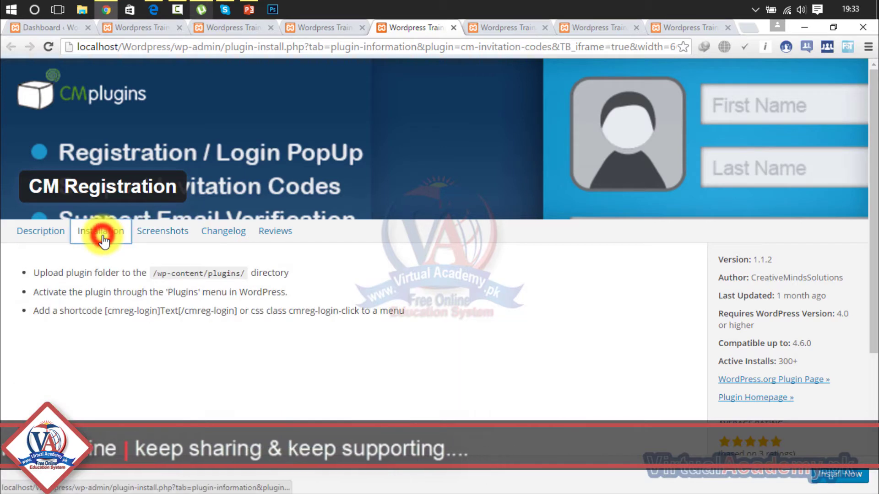
click(45, 232)
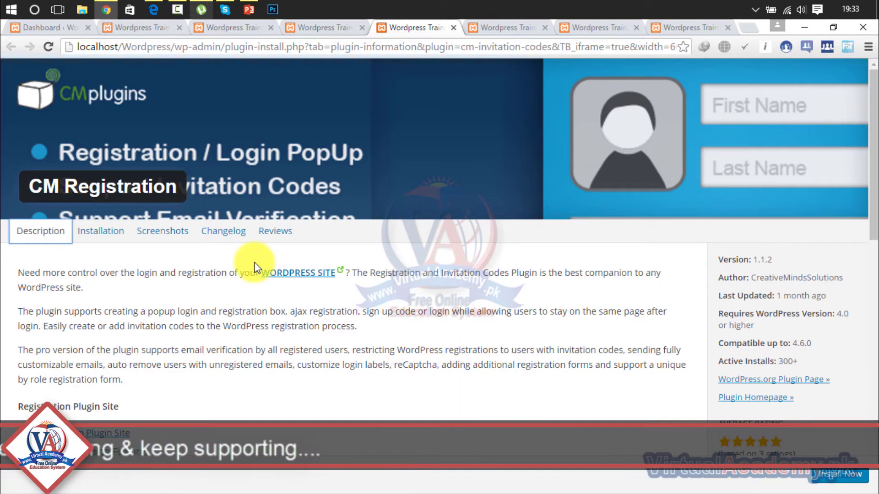
Review the Separate Login plugin's installation instructions, changelog and other notes
click(509, 31)
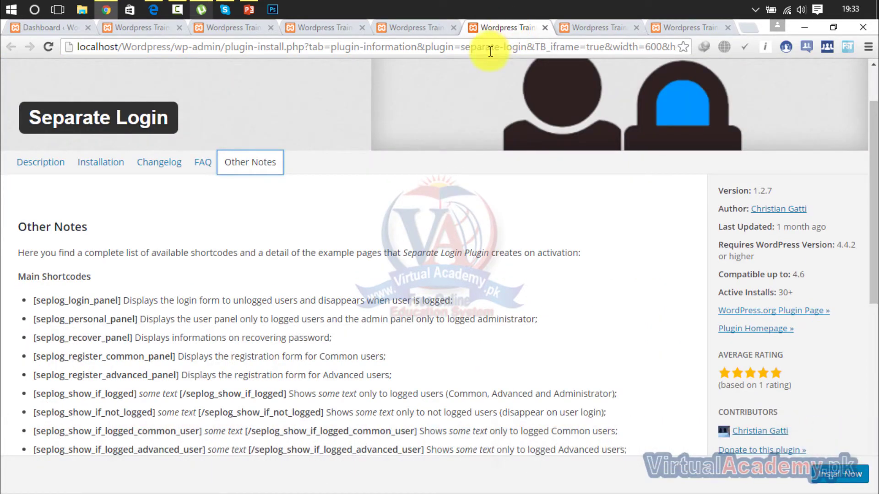
click(101, 168)
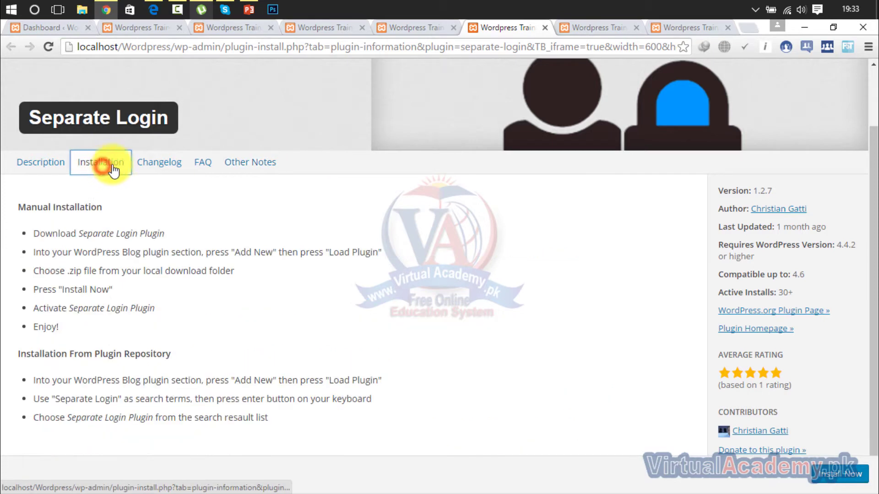
click(168, 177)
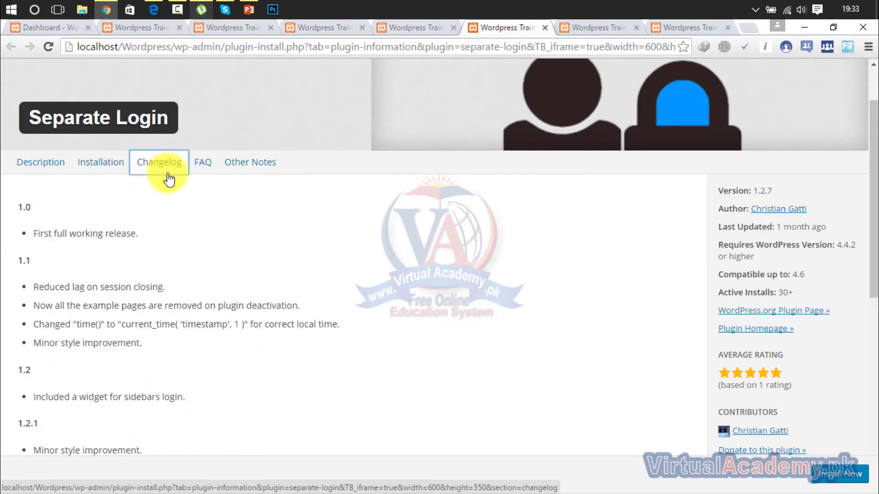
click(236, 164)
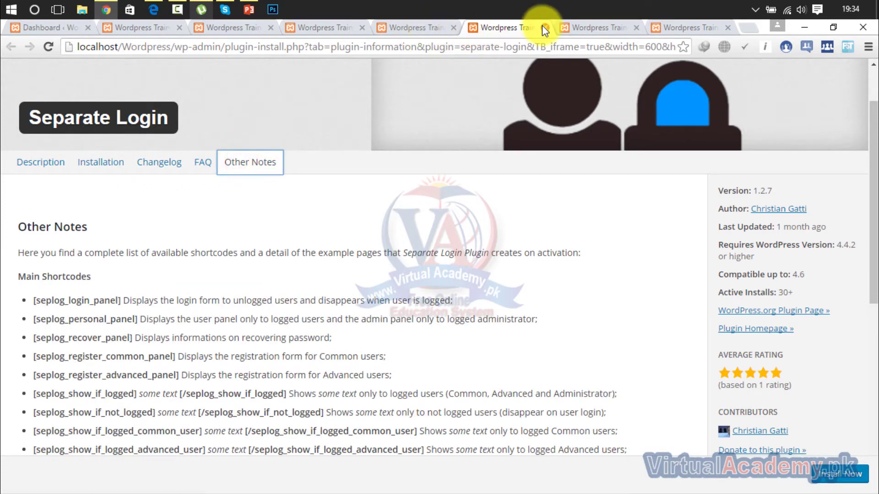
Check the WP User Manager plugin's screenshots section and the RegLogin plugin's installation and description sections
click(586, 24)
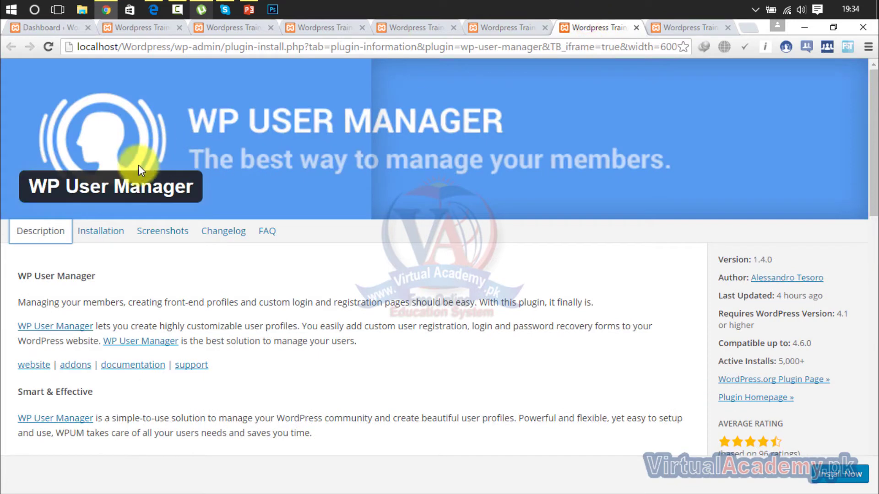
click(163, 231)
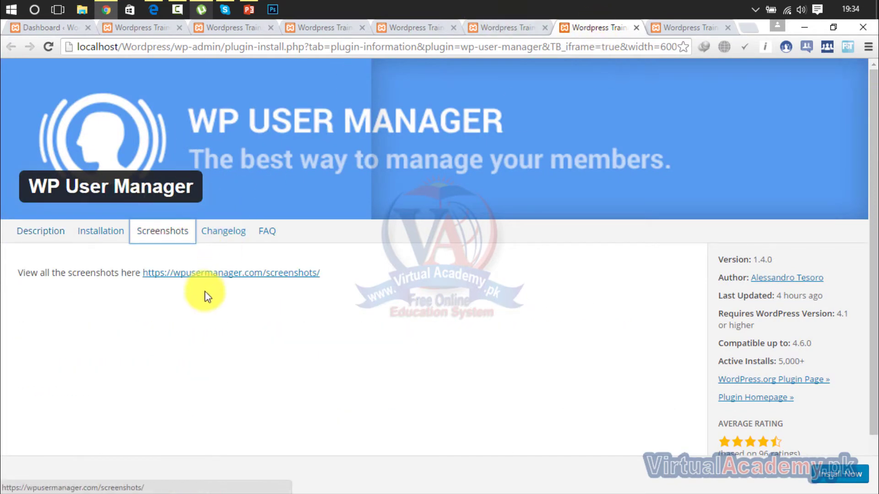
click(659, 29)
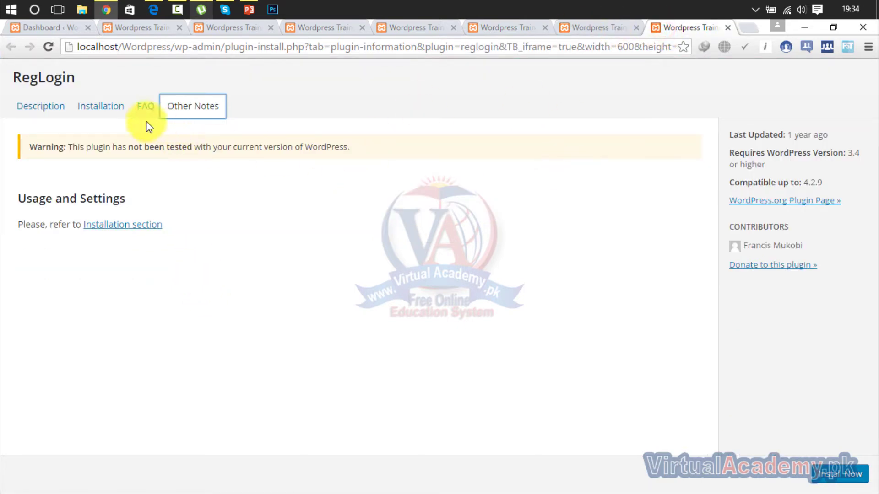
click(101, 114)
click(52, 109)
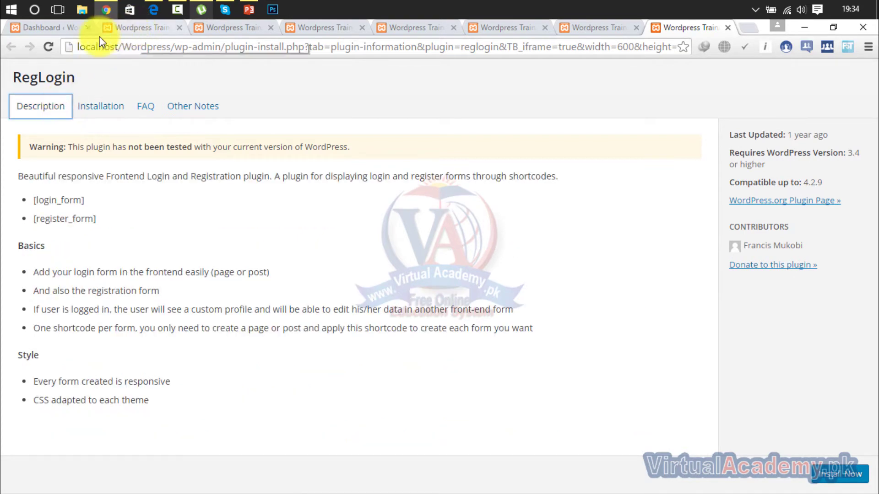
mouse_move(153, 10)
click(267, 114)
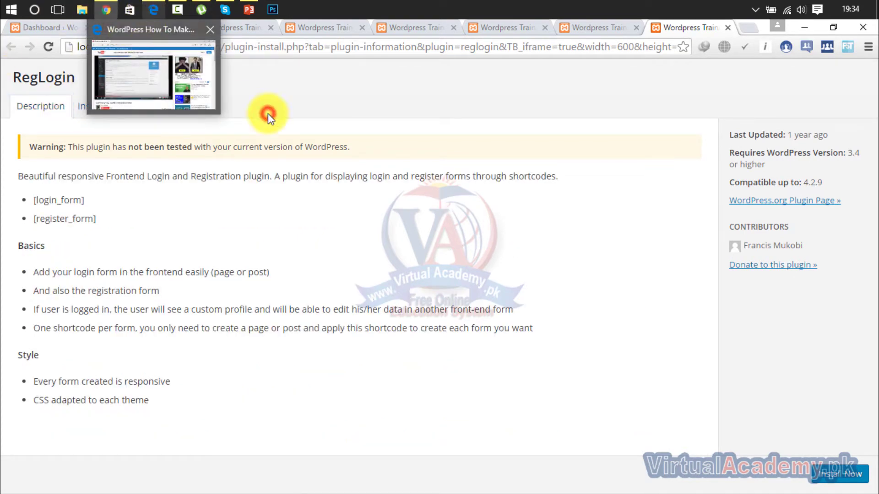
click(106, 9)
click(103, 10)
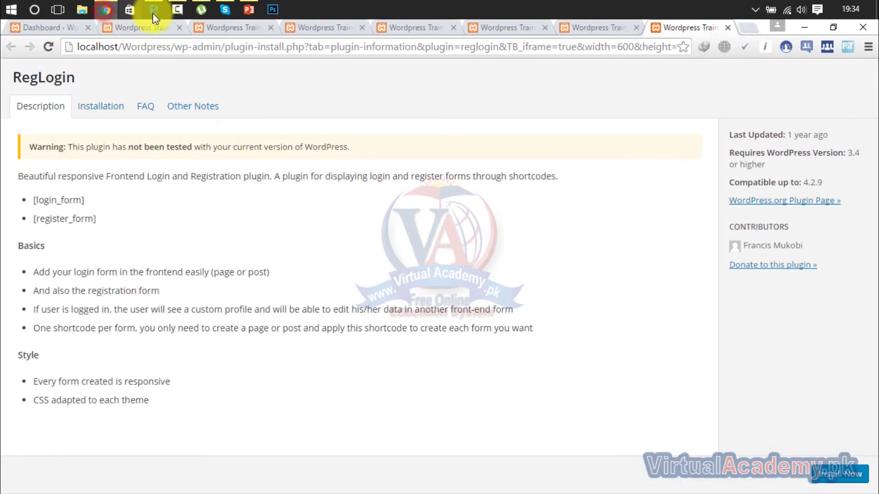
click(124, 28)
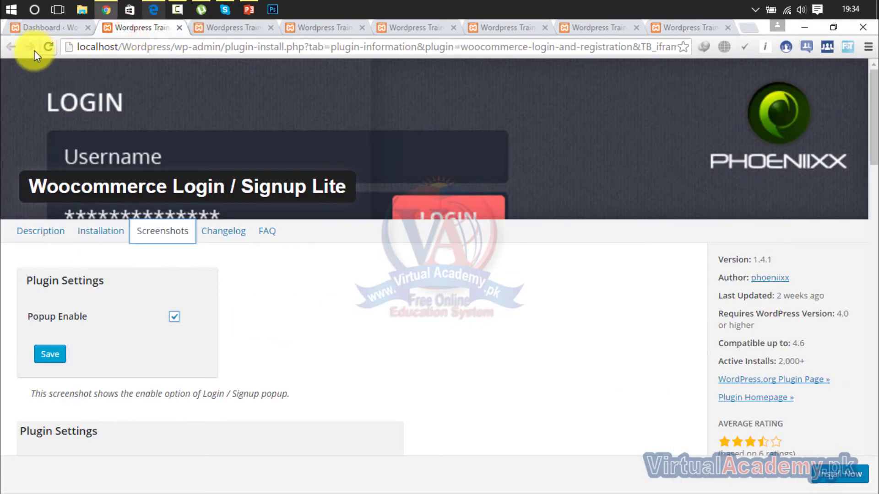
Return to the WordPress dashboard and open the Add Plugins page, ready to search for plugins
click(64, 26)
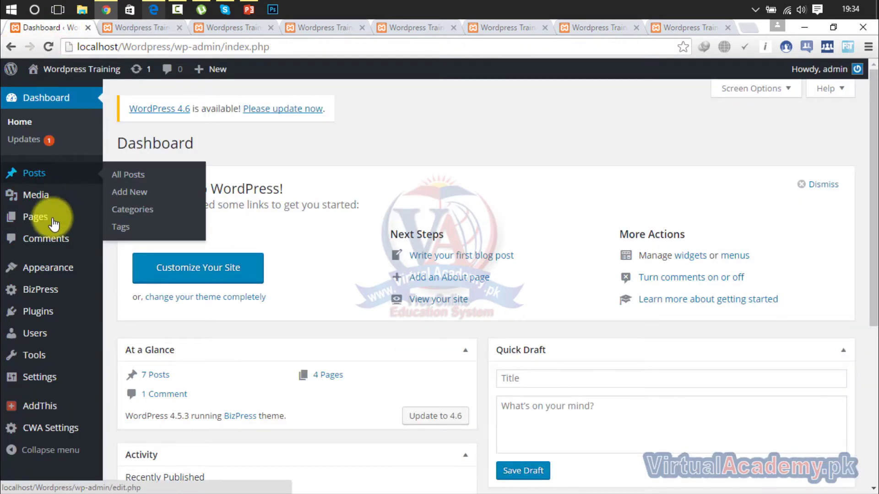
mouse_move(64, 313)
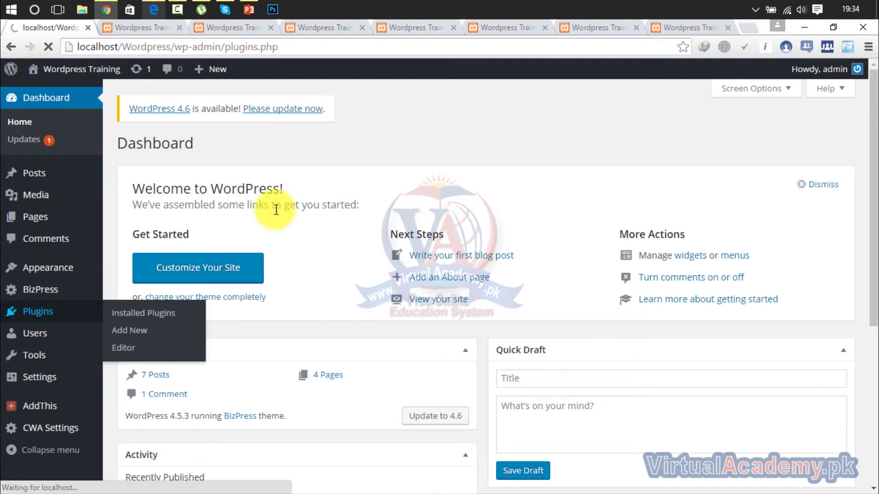
click(210, 153)
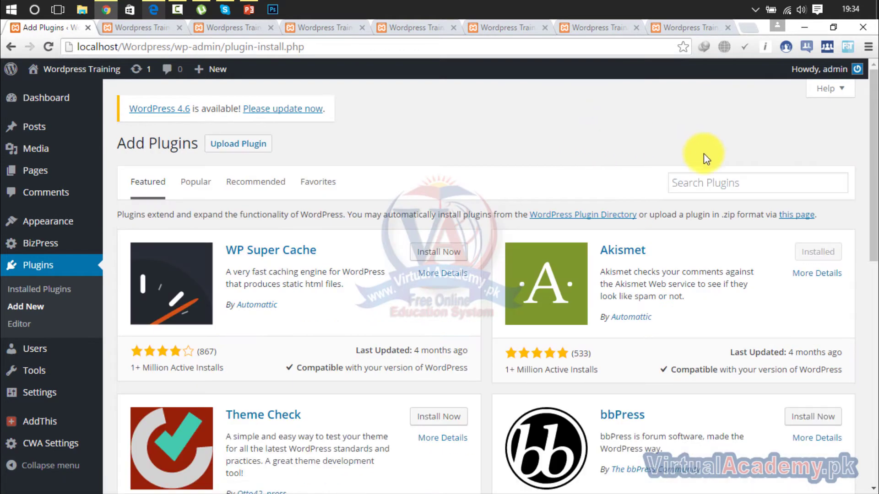
click(709, 182)
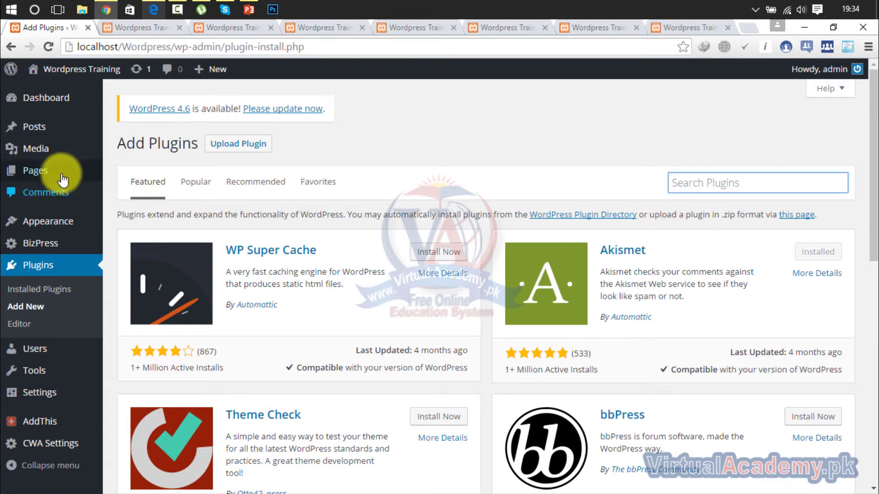
Create a new WordPress page titled "Login" and publish it
mouse_move(46, 173)
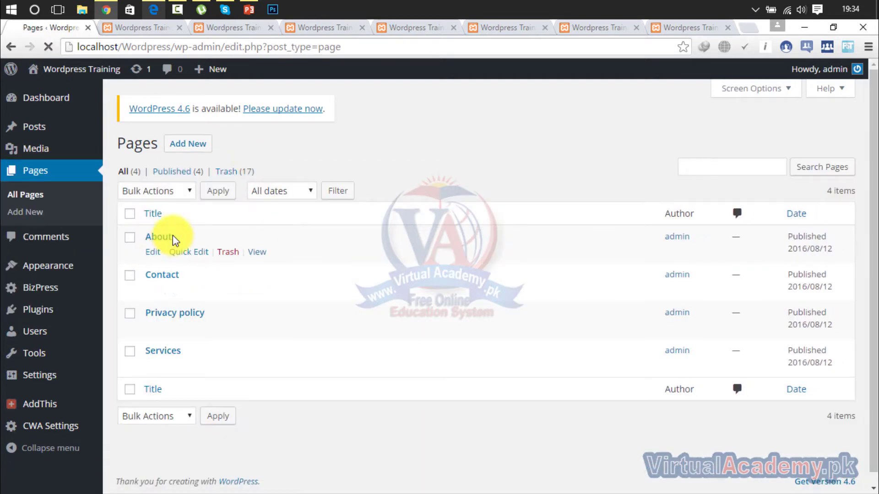
click(197, 155)
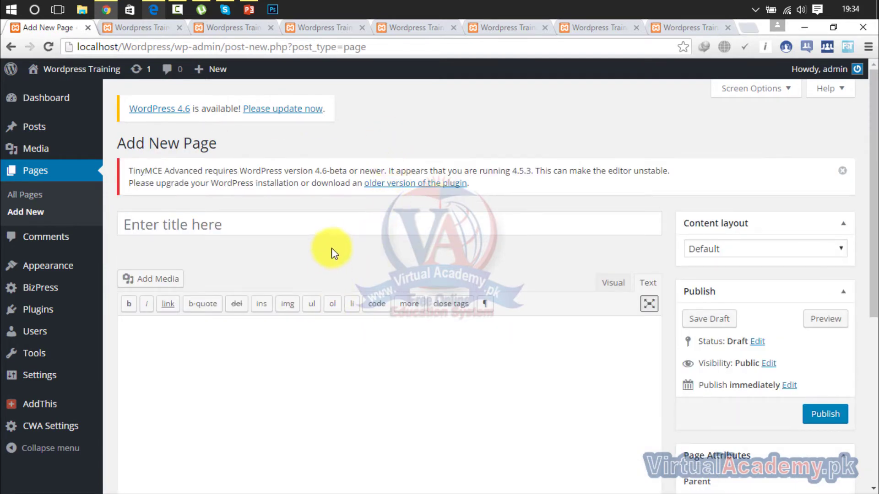
click(334, 230)
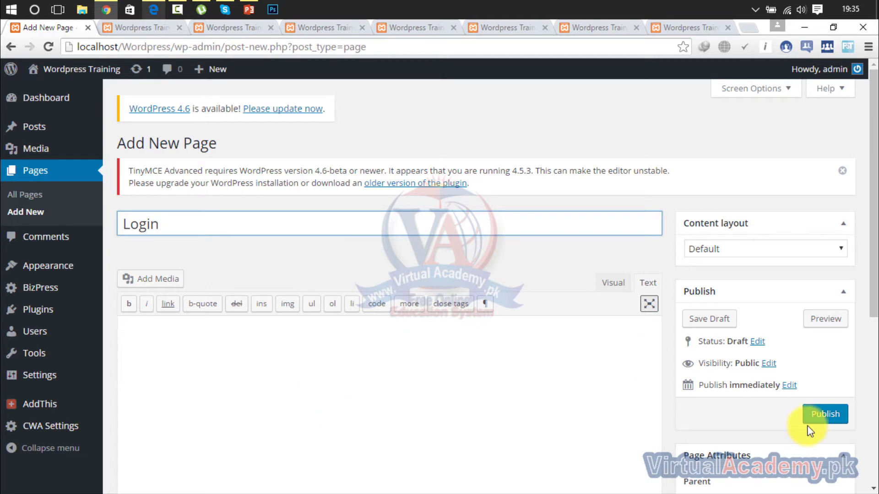
click(825, 414)
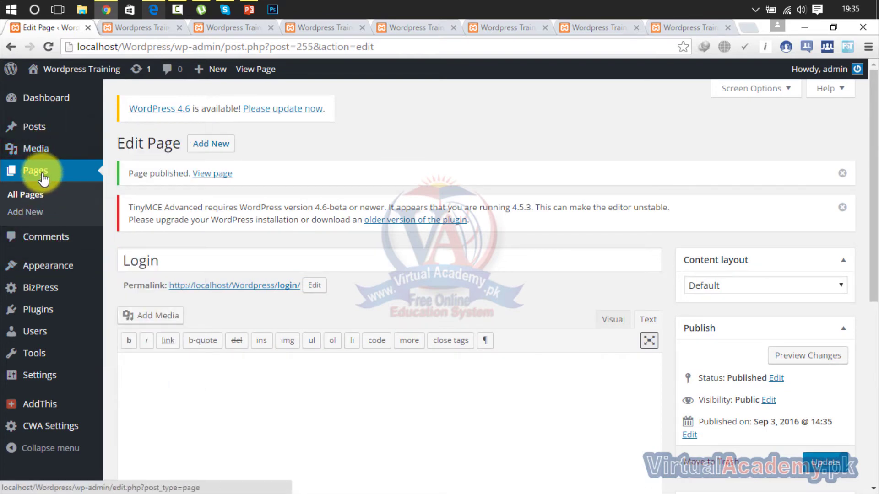
Add another page titled "Register" and publish it
click(210, 145)
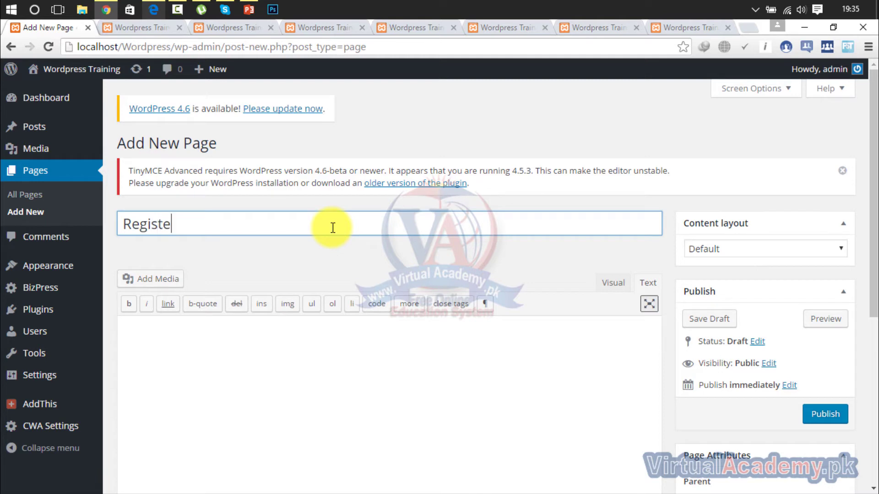
click(334, 410)
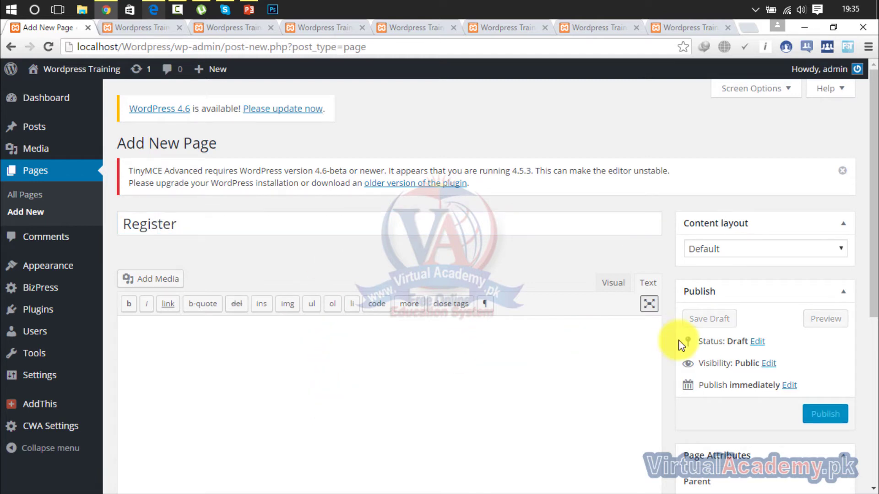
click(830, 414)
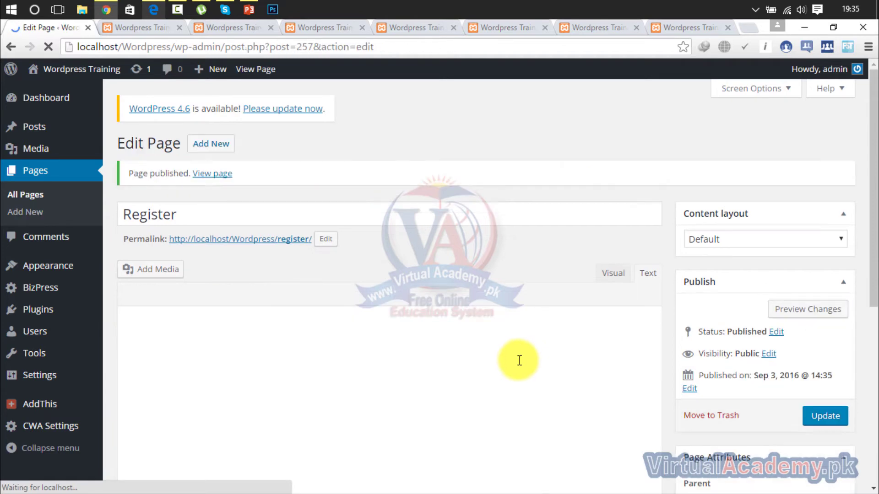
Close the Woocommerce Login / Signup Lite and User Registration Aide plugin pages and return to the top of the ZM Ajax Login & Register page
click(128, 27)
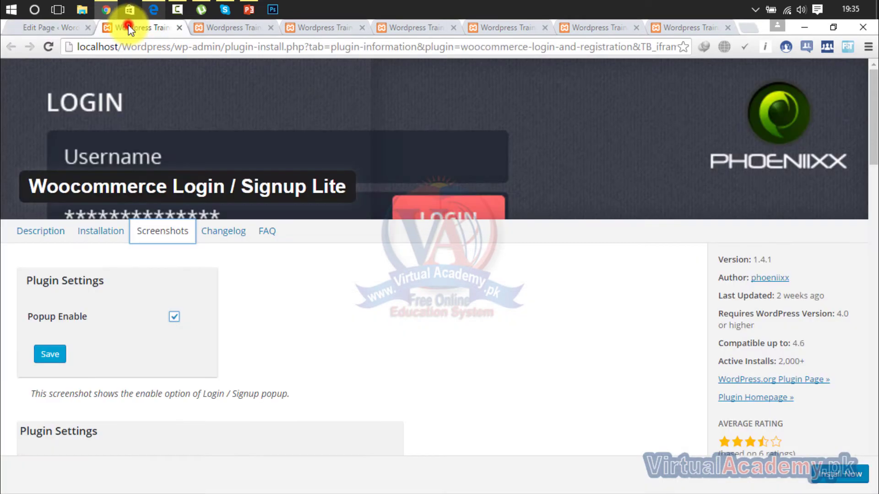
click(179, 28)
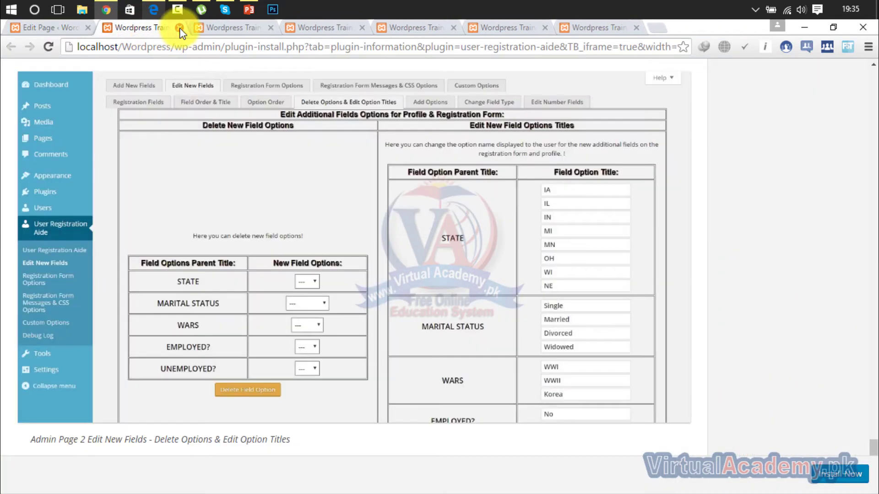
click(179, 28)
click(867, 414)
click(873, 433)
drag(875, 440, 873, 78)
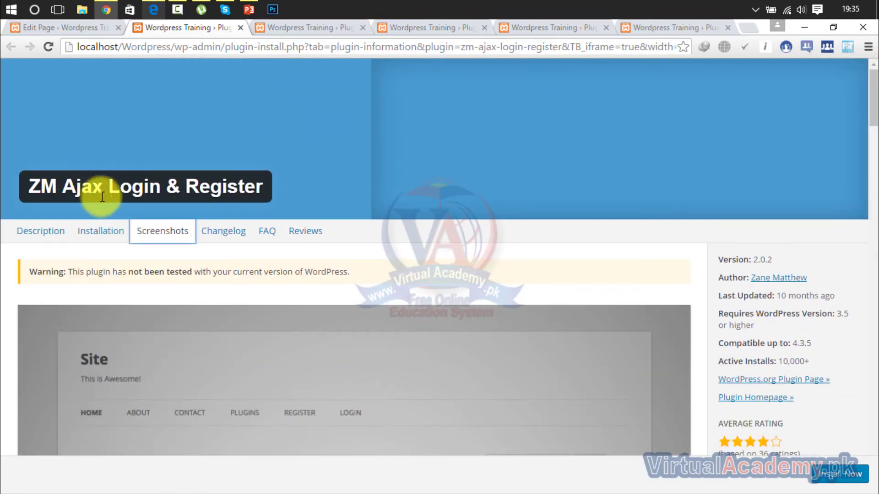
drag(875, 113, 873, 66)
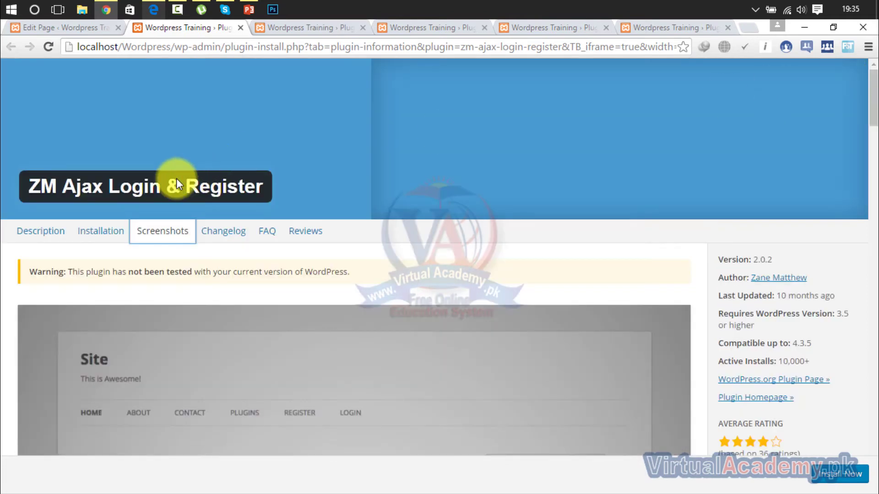
Copy the text containing the [ajax_login] and [ajax_register] shortcodes from the ZM Ajax Login & Register plugin's description
click(42, 234)
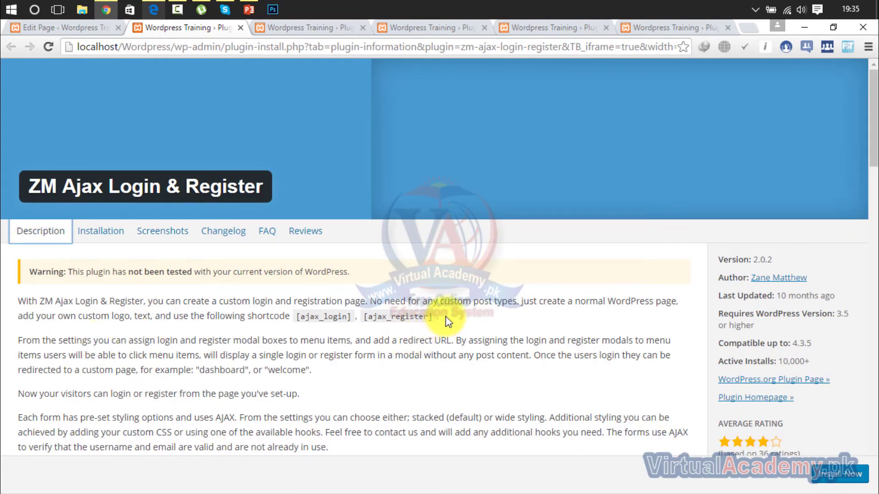
drag(445, 316, 204, 315)
key(ctrl+c)
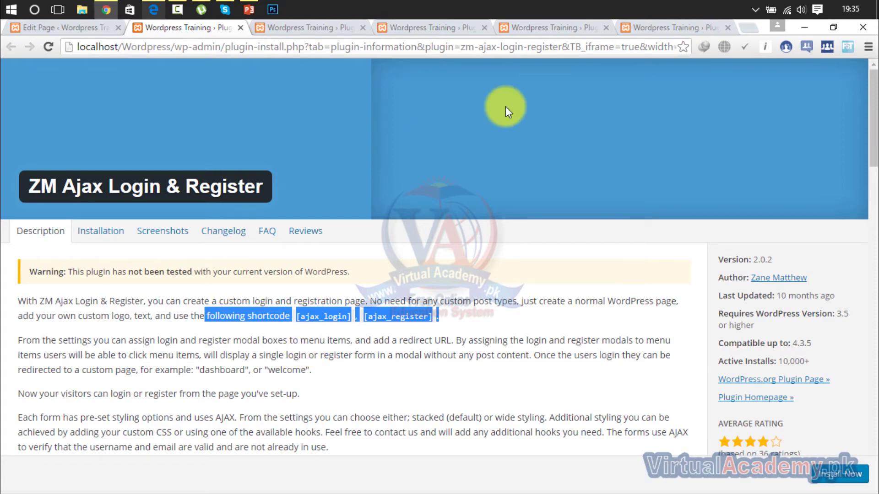
key(super)
text(notepage)
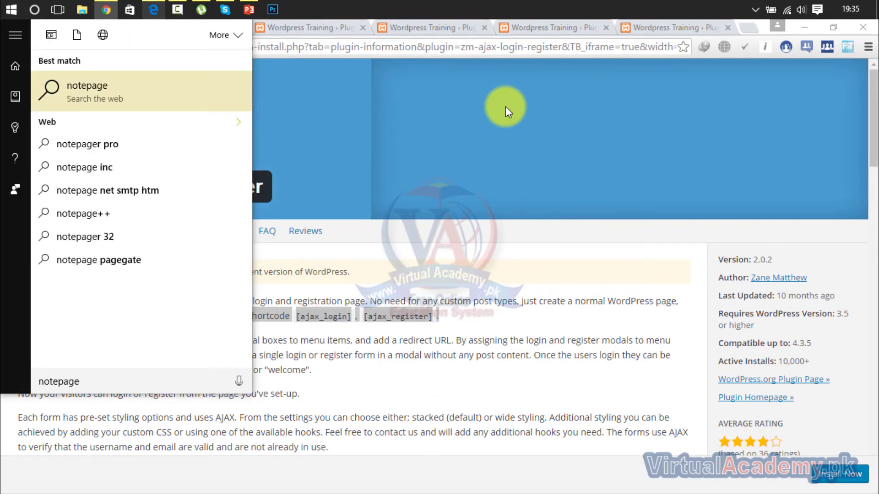
key(Return)
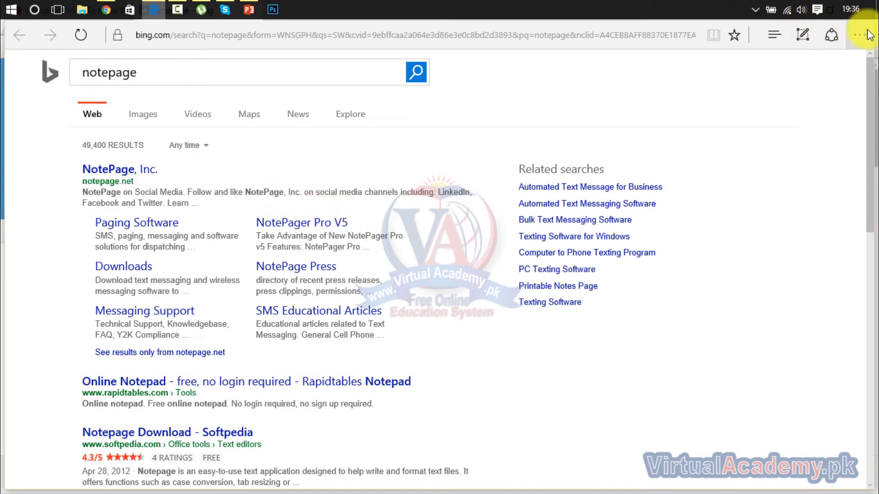
mouse_move(863, 21)
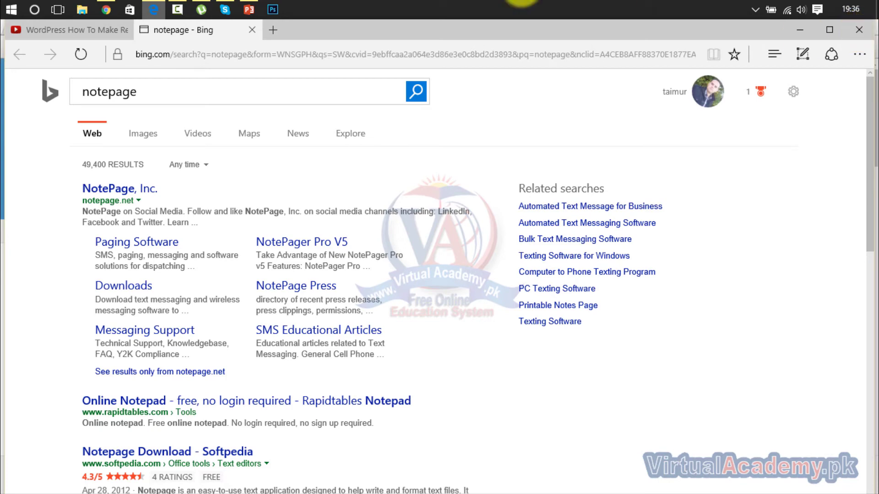
click(801, 31)
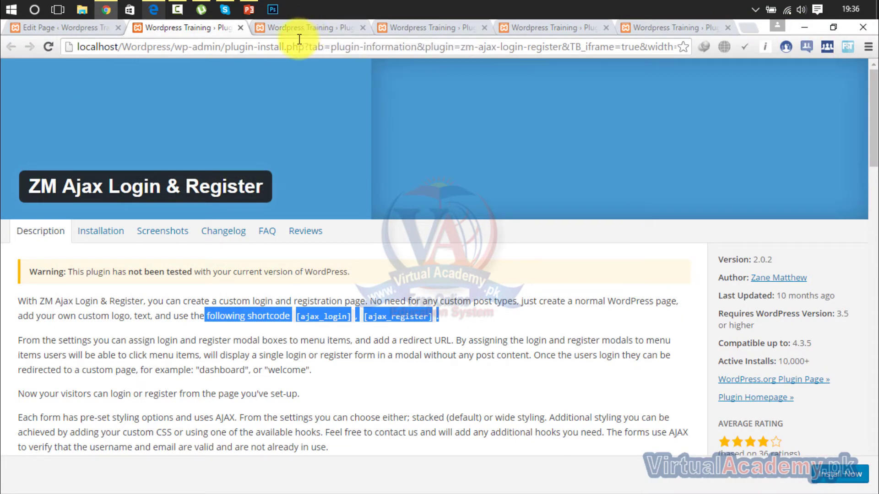
Open Notepad, paste the copied shortcode text into a new note, and minimize it to return to the plugin page
click(301, 160)
key(super)
text(note)
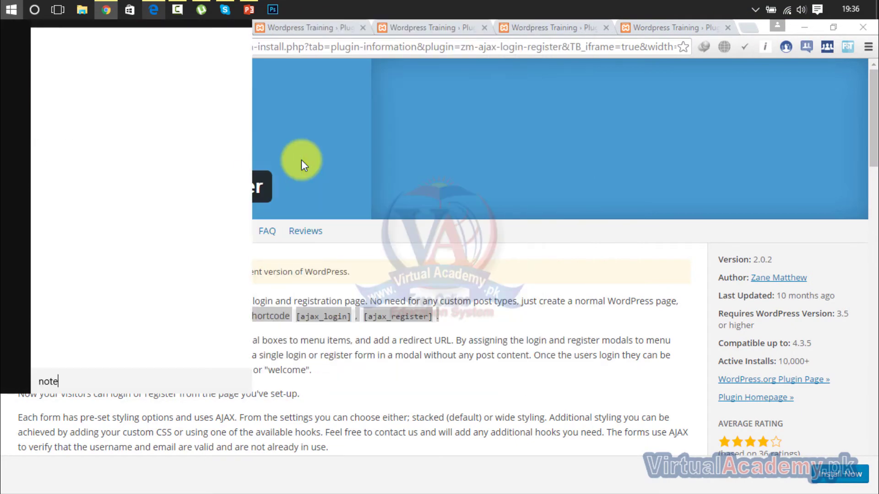
key(Return)
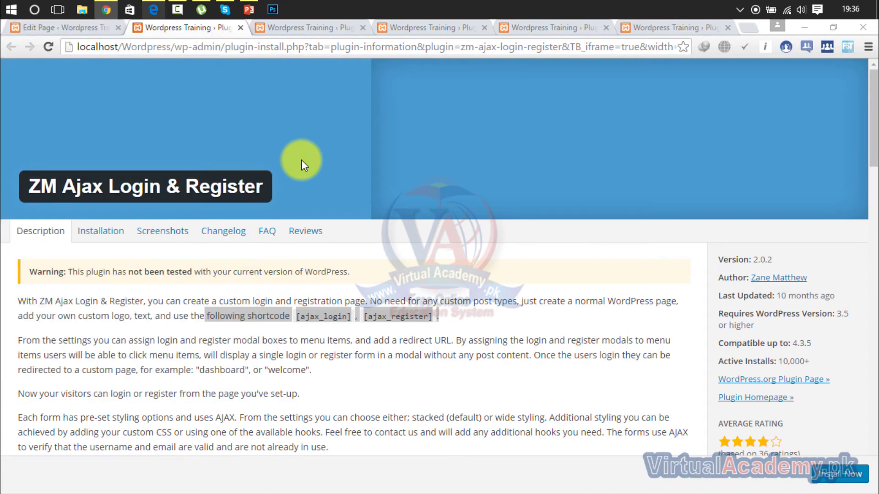
key(ctrl+v)
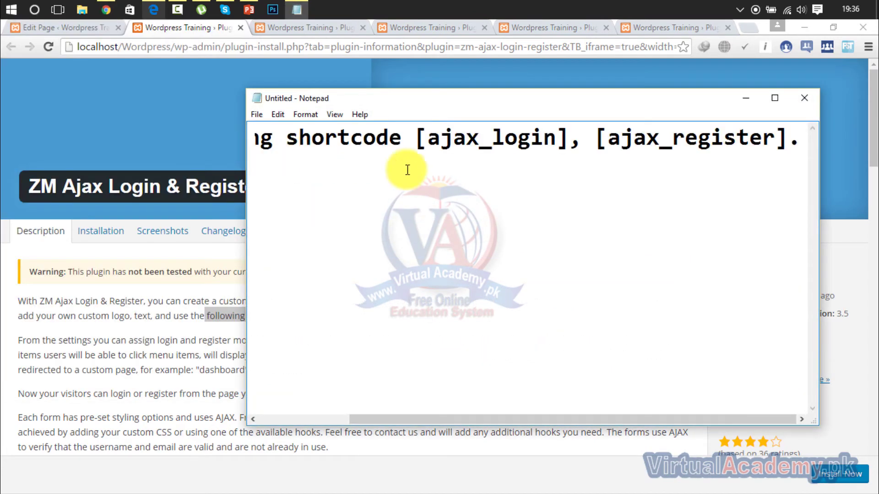
click(746, 98)
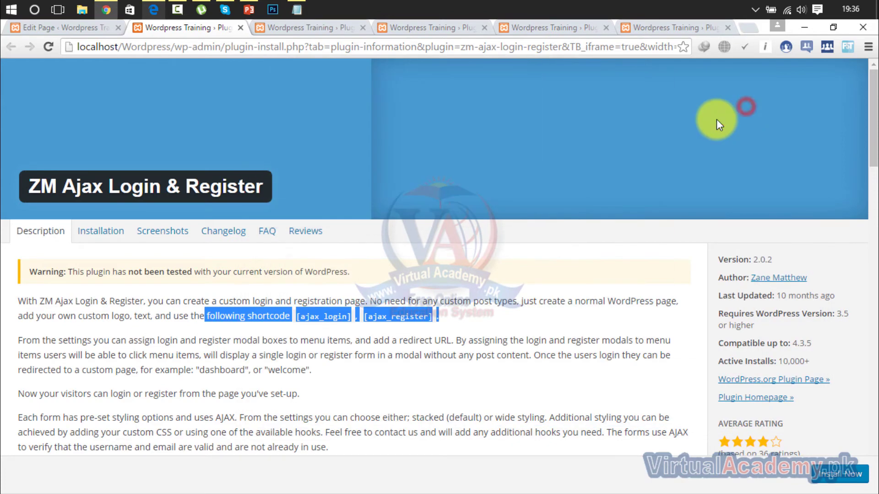
Install the ZM Ajax Login & Register plugin and close the four remaining plugin information pages
click(841, 476)
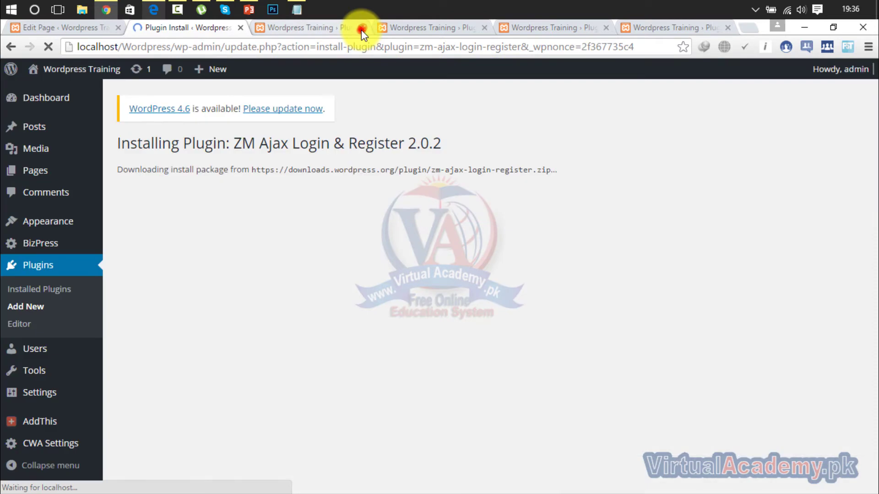
click(361, 29)
click(361, 30)
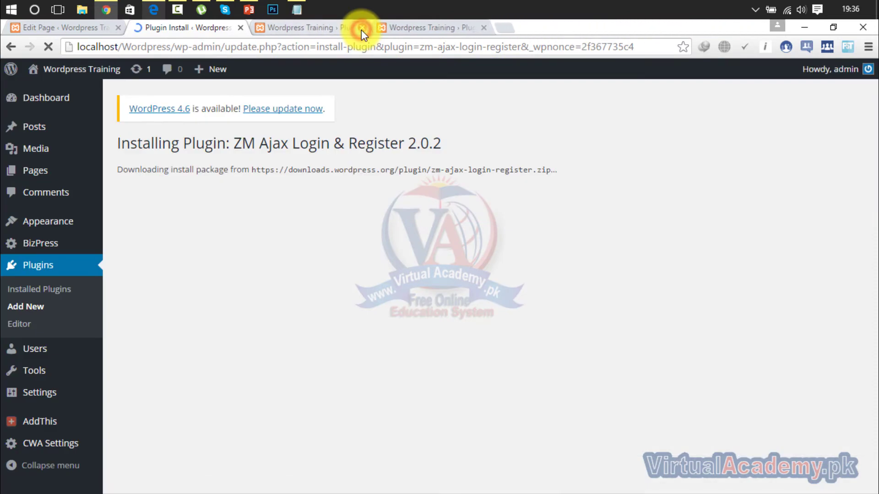
click(361, 30)
click(361, 30)
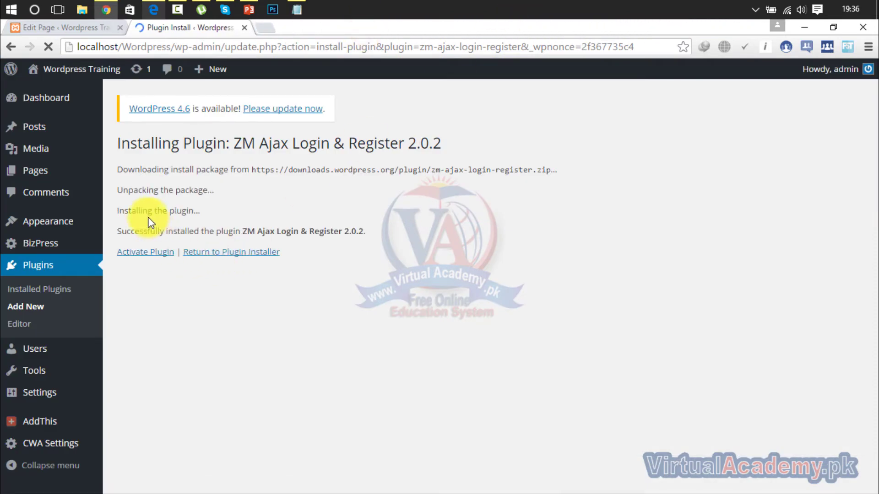
Activate the ZM Ajax Login & Register plugin and open its AJAX Login & Register settings
click(132, 253)
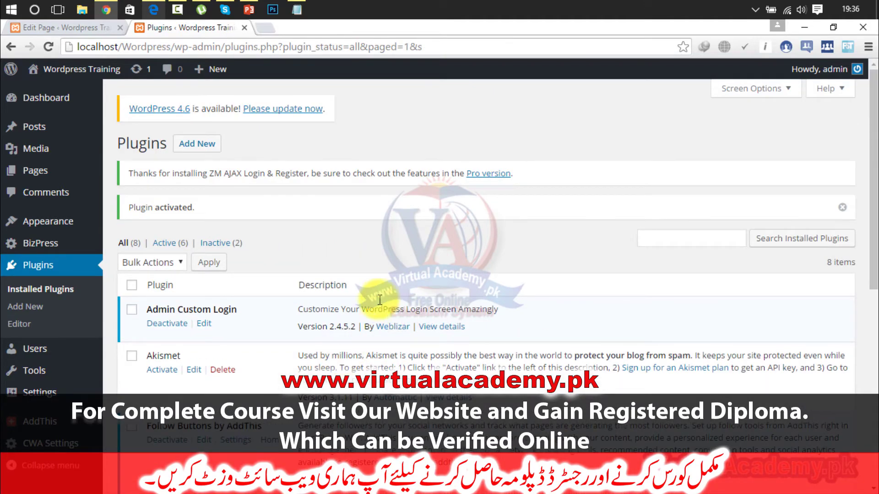
drag(873, 153, 872, 336)
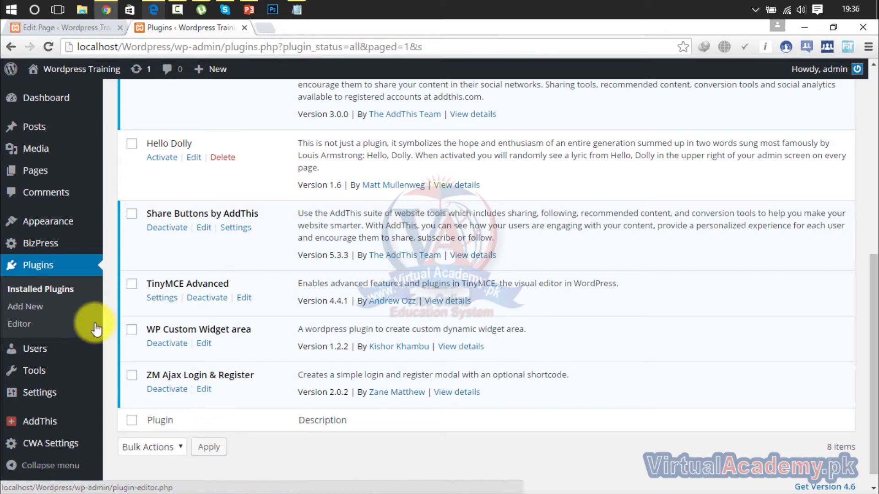
mouse_move(50, 227)
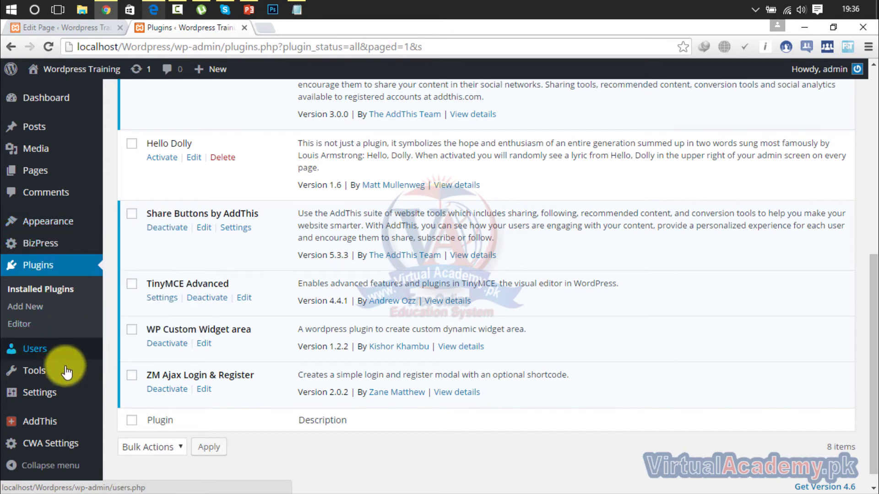
mouse_move(66, 401)
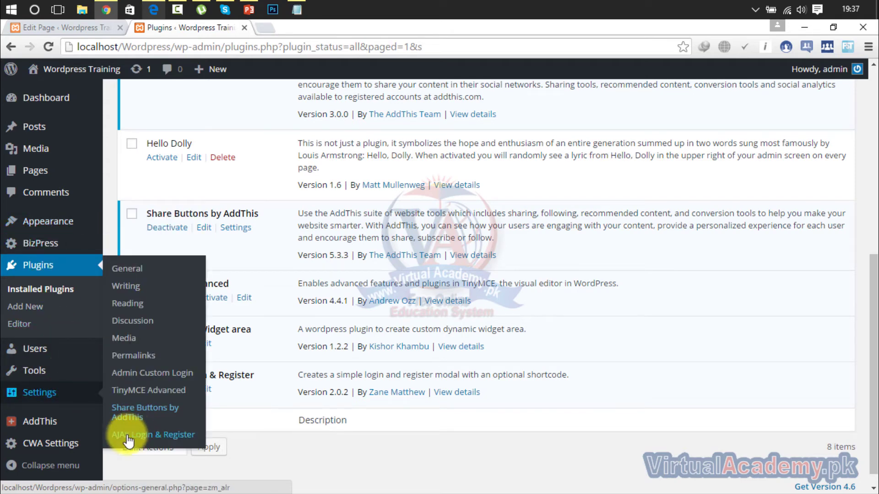
click(144, 438)
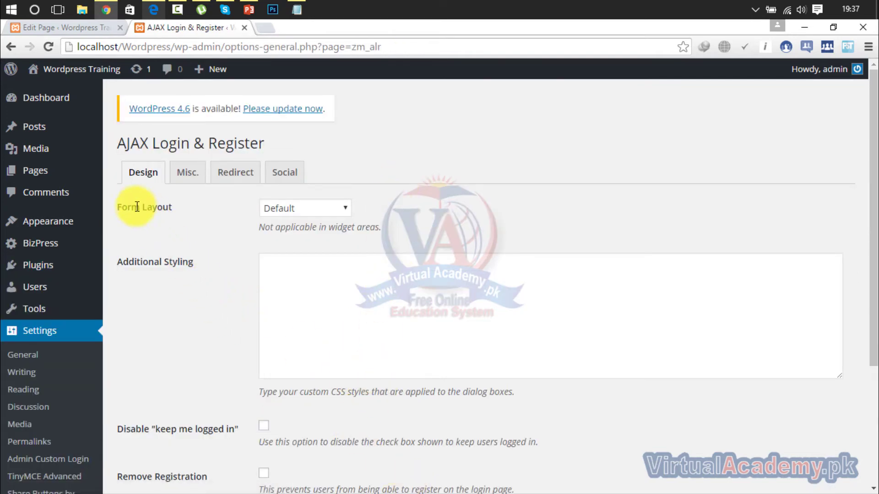
Set the form layout to Wide in the design settings, leaving the additional styling empty
click(302, 211)
click(297, 246)
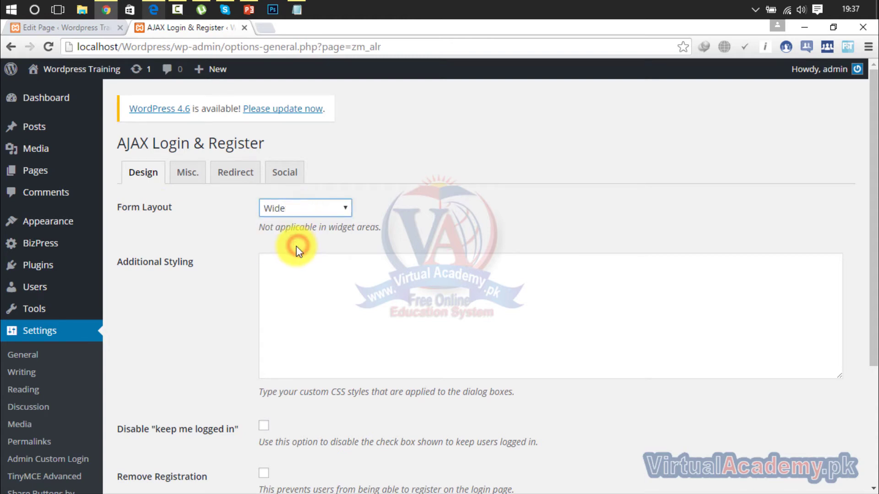
click(309, 204)
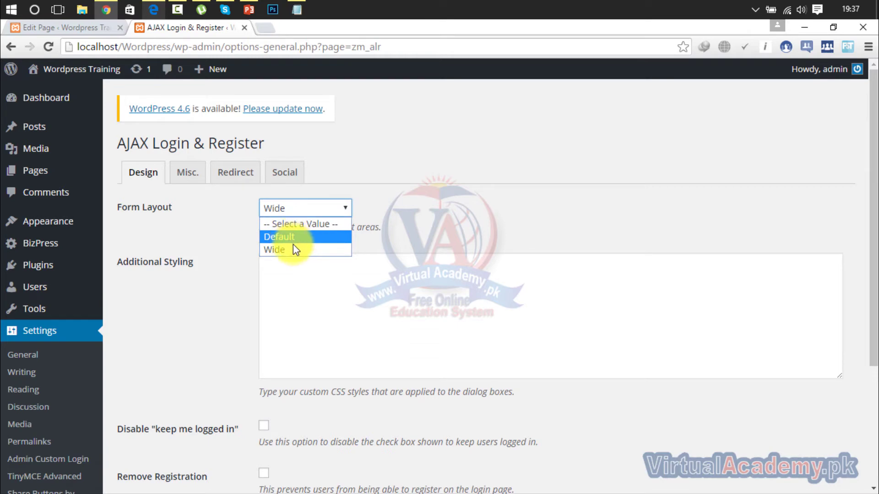
click(292, 250)
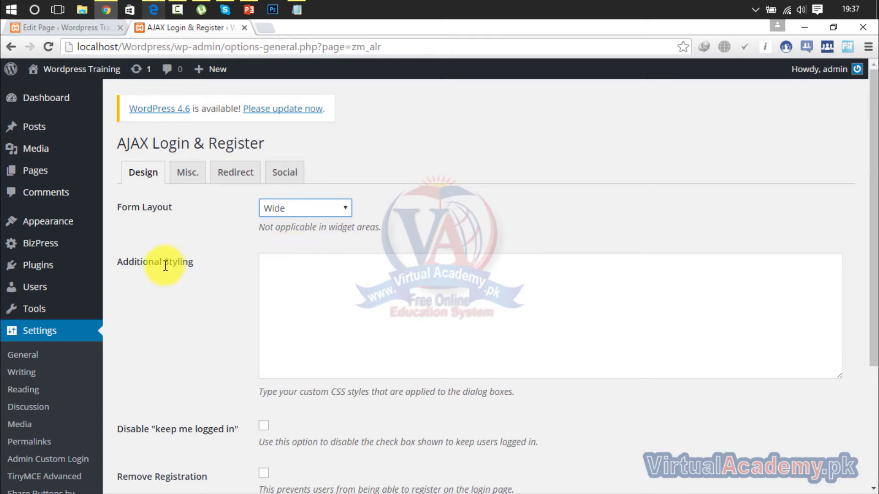
click(195, 264)
click(274, 289)
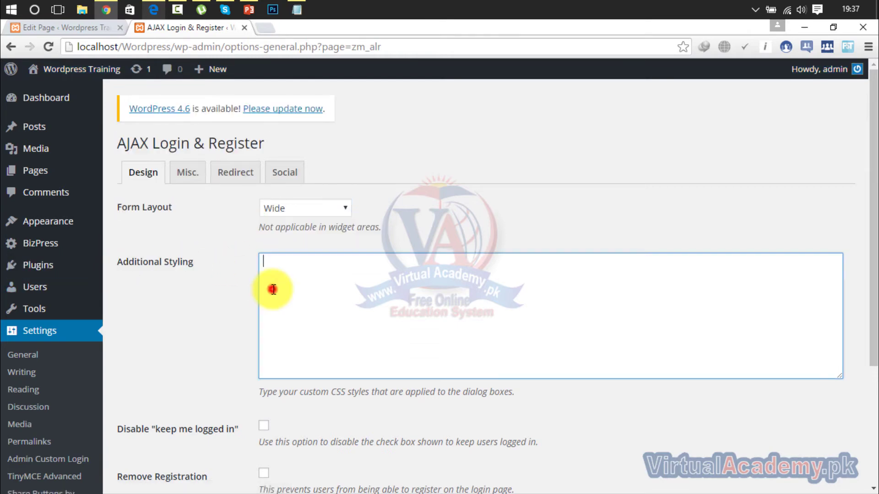
Enable Disable "keep me logged in", Remove Registration and Remove Forgot Password, and save the design settings
drag(873, 249, 875, 320)
scroll(869, 298, down, 1)
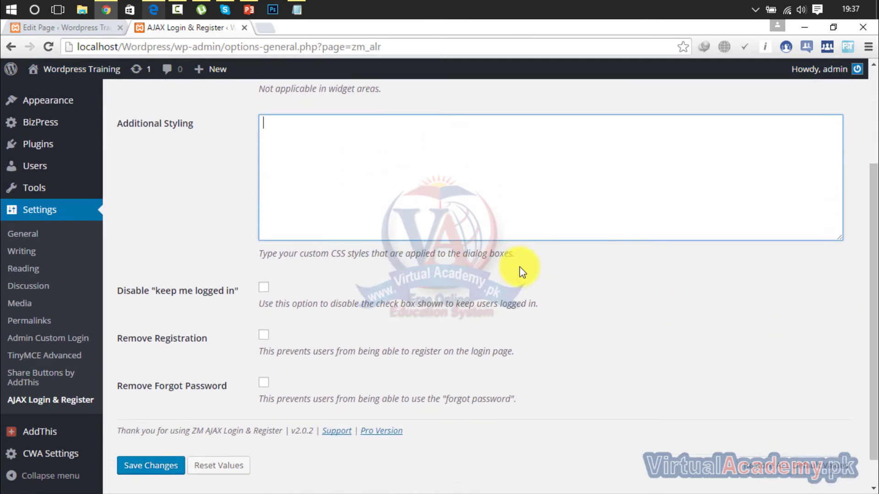
drag(552, 247, 257, 261)
click(627, 325)
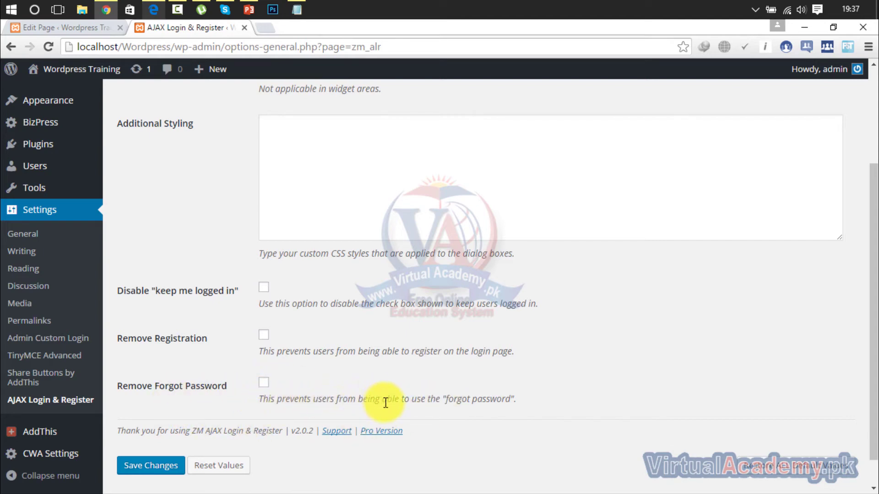
click(264, 384)
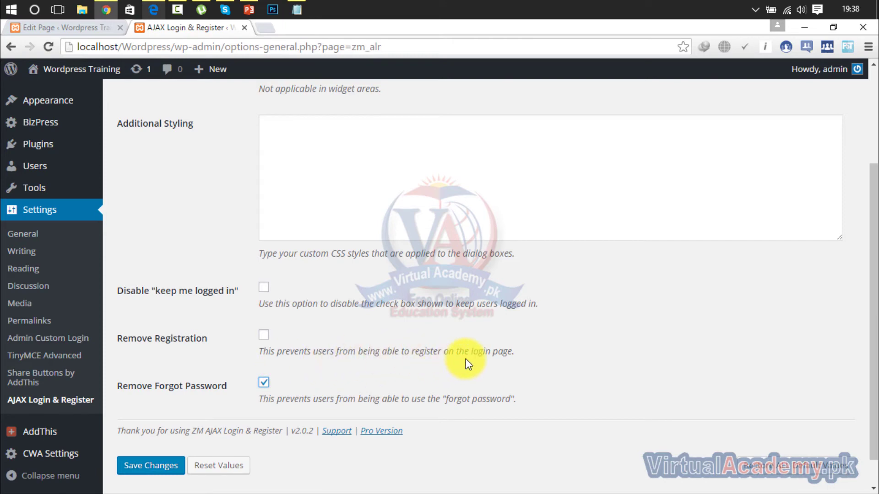
click(262, 338)
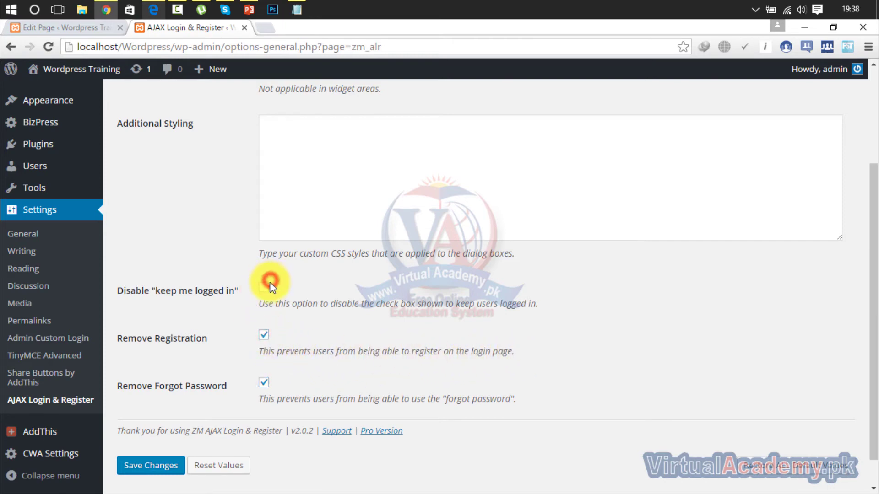
click(265, 289)
click(164, 468)
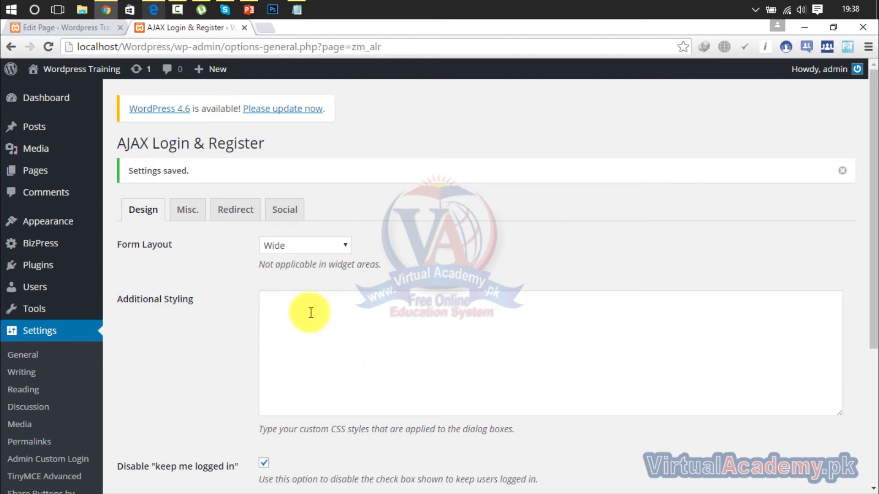
Open the plugin's miscellaneous settings and examine the Login Handle field with its description of class names and IDs
click(189, 211)
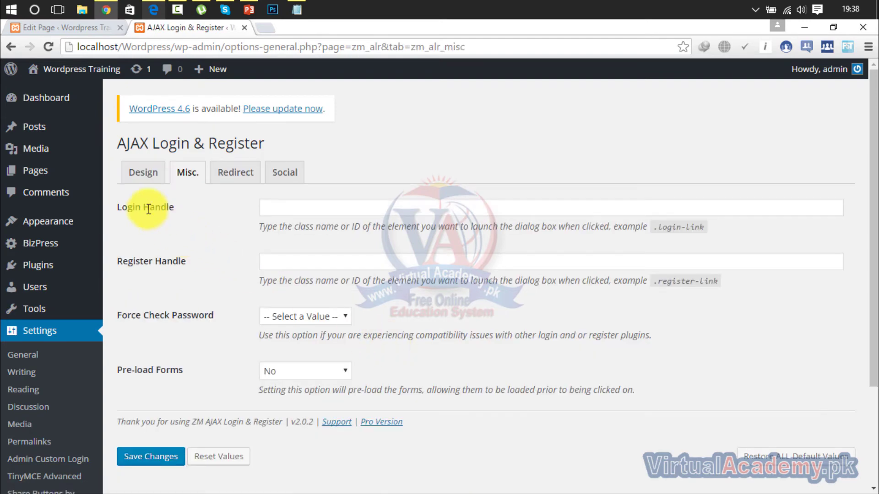
click(287, 202)
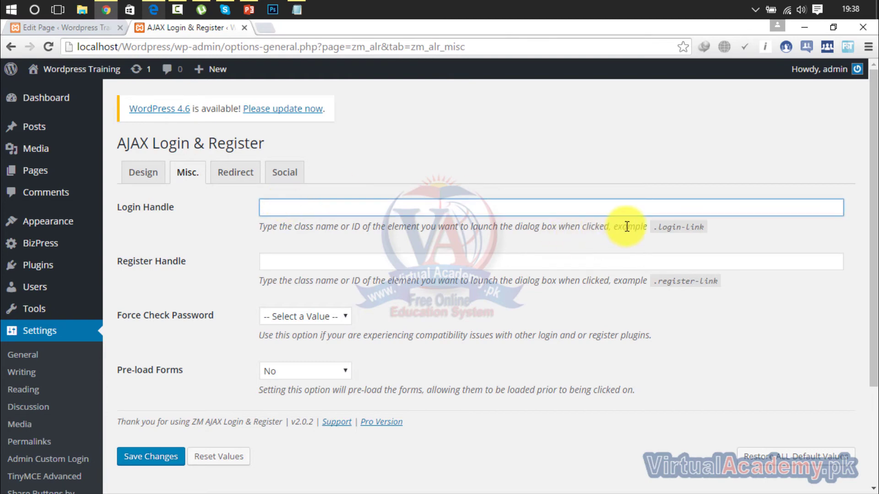
click(320, 230)
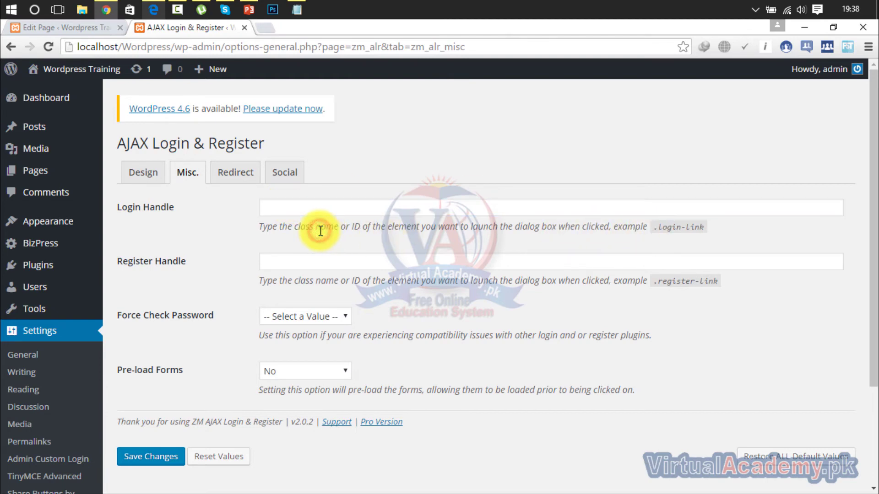
click(259, 227)
drag(272, 227, 729, 252)
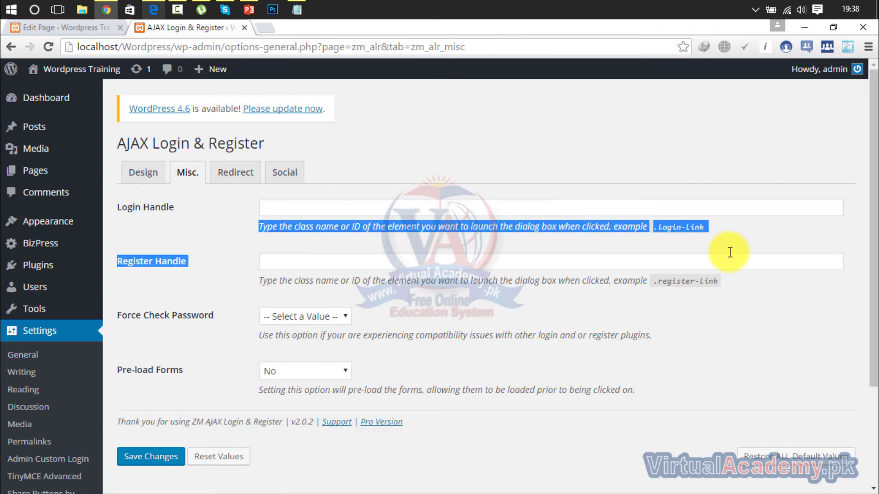
Set Force Check Password to Yes in the miscellaneous settings and read the option's description
scroll(870, 234, down, 1)
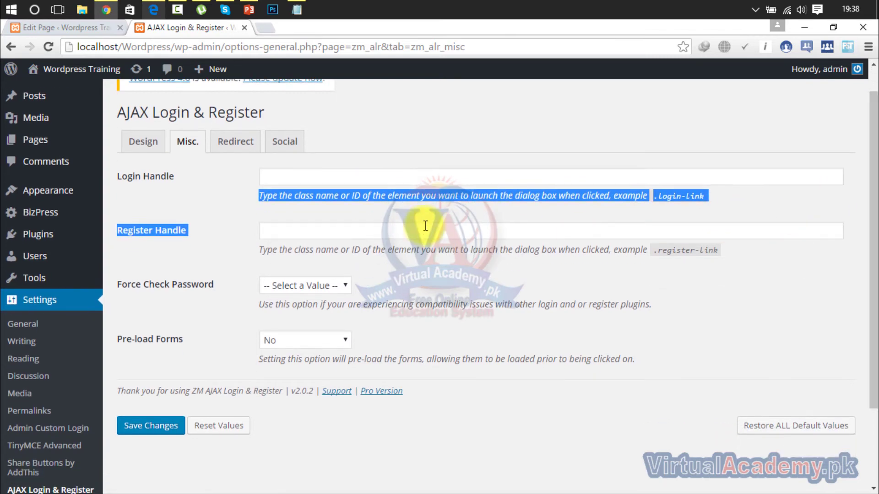
click(343, 249)
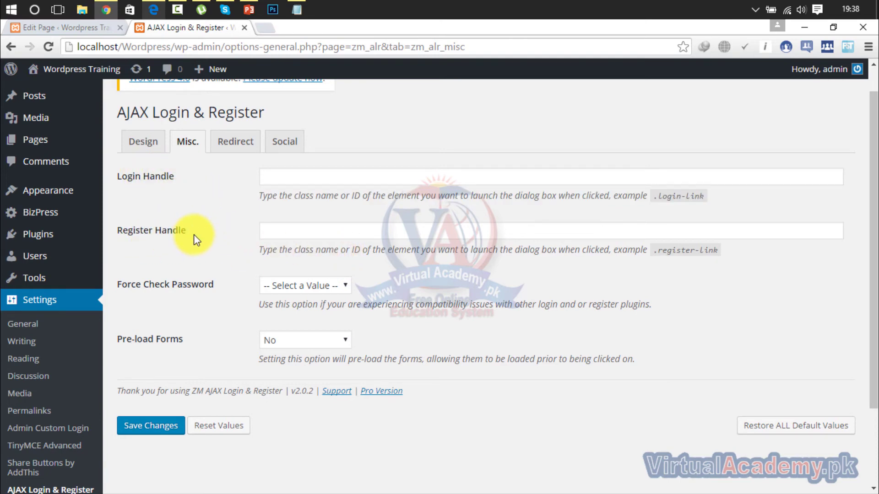
mouse_move(44, 110)
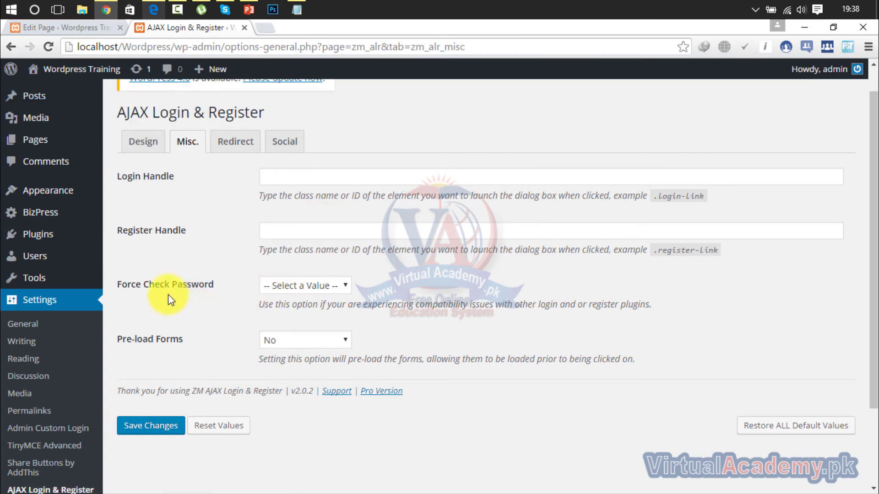
click(315, 285)
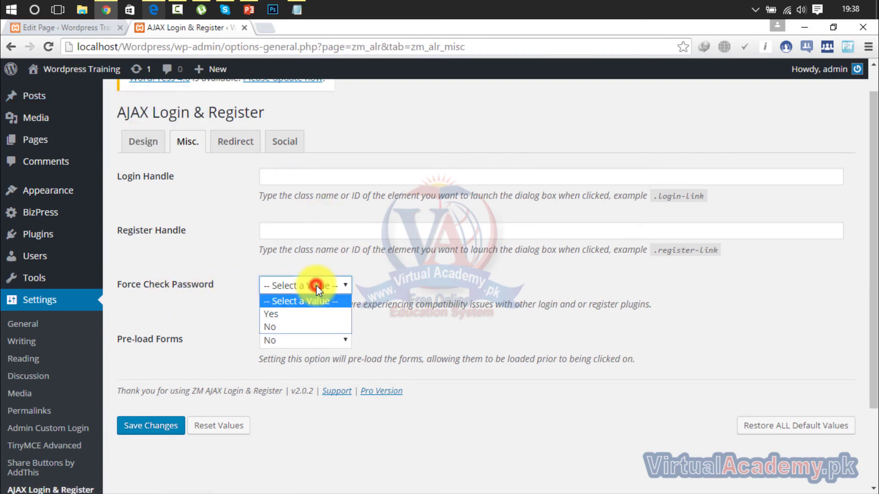
click(309, 318)
drag(262, 309, 669, 320)
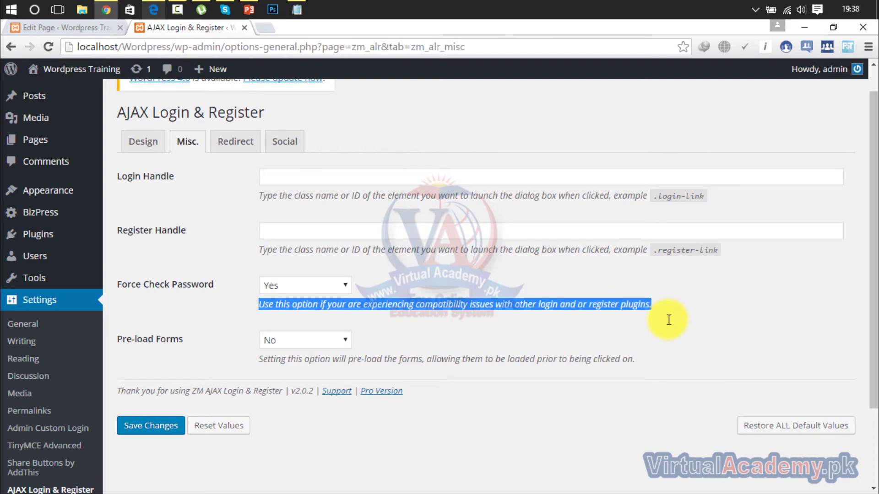
click(686, 310)
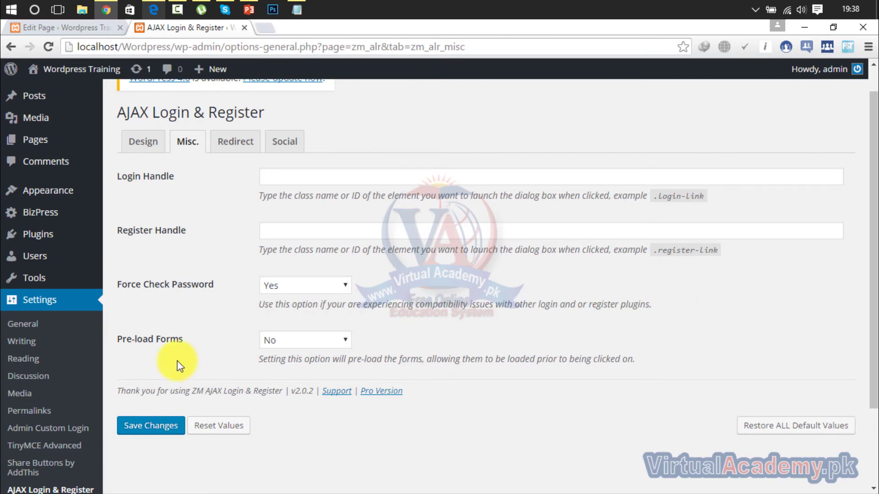
Set Pre-load Forms to Yes and save the miscellaneous settings
click(304, 340)
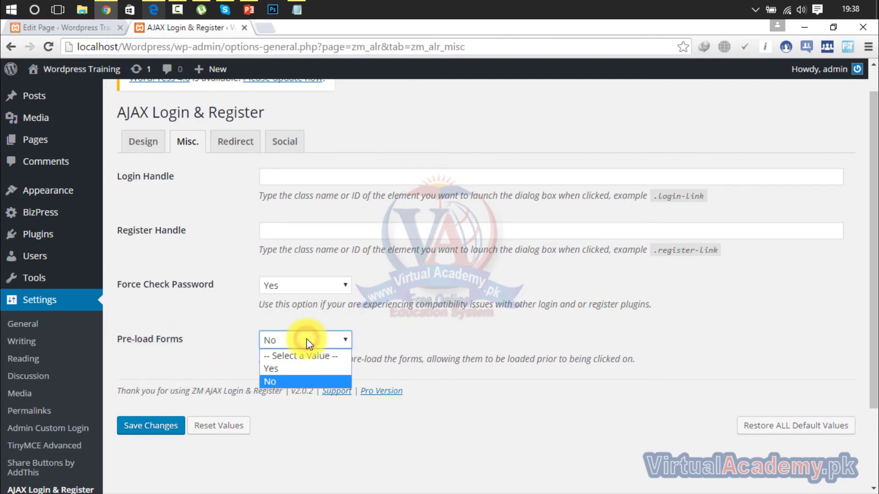
click(303, 371)
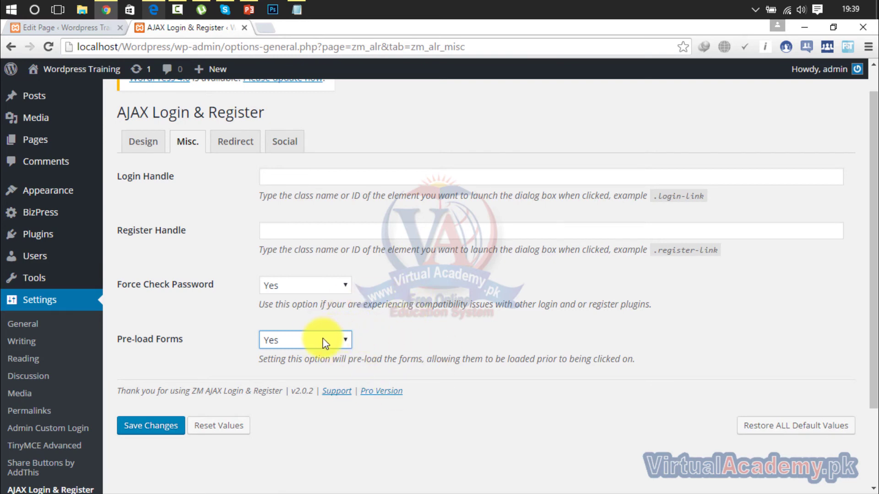
click(161, 425)
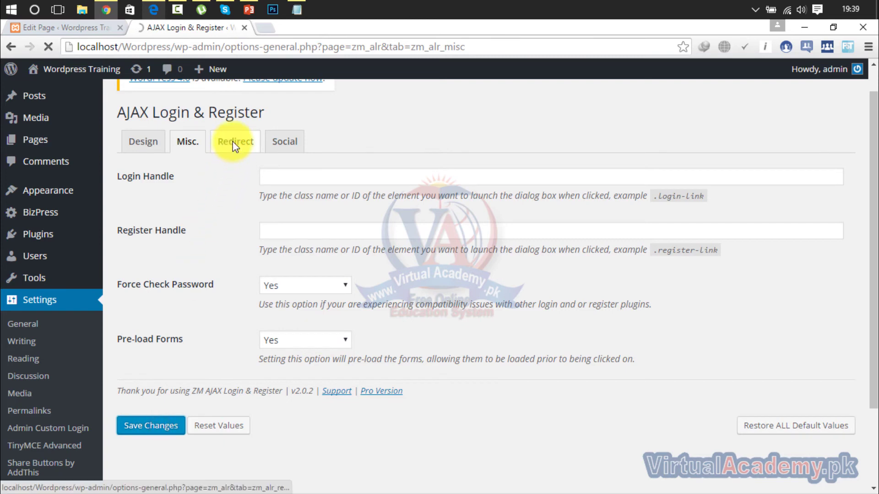
Open the plugin's redirect settings and look through the pages offered for Redirect After Login URL without choosing one
click(227, 211)
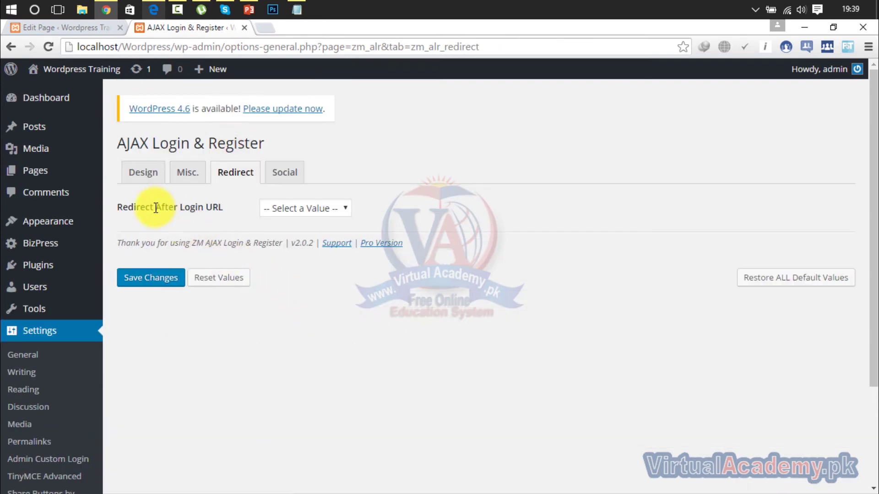
click(313, 212)
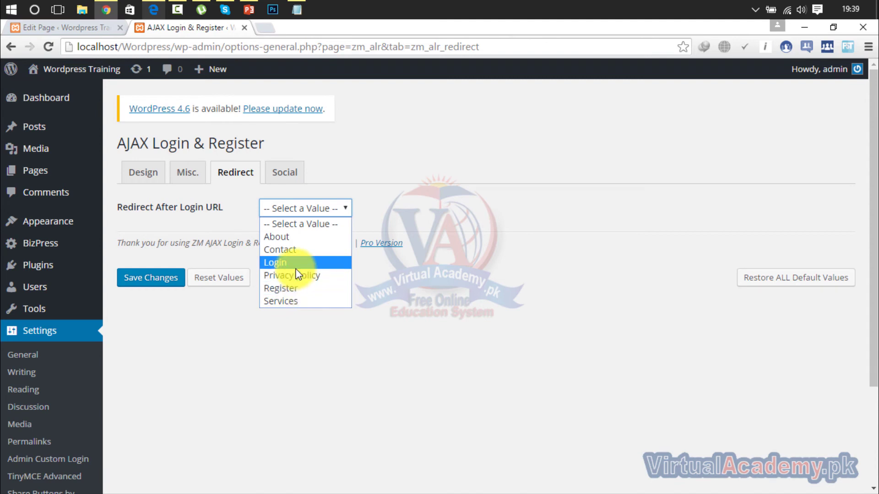
click(304, 354)
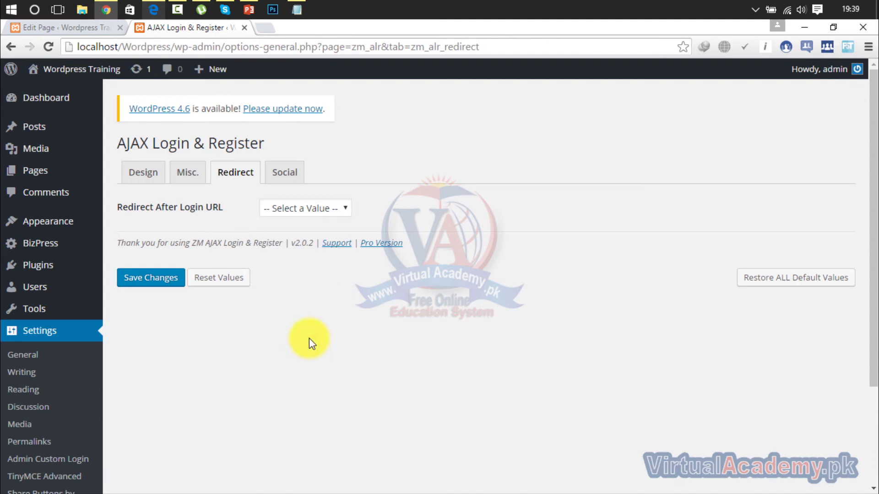
Open the plugin's social settings and enable Facebook login and Use Facebook Avatar
click(293, 171)
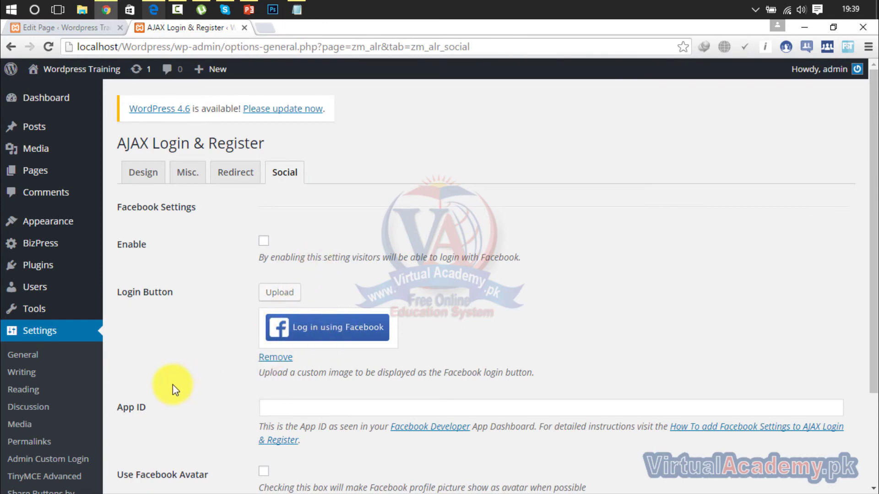
click(340, 406)
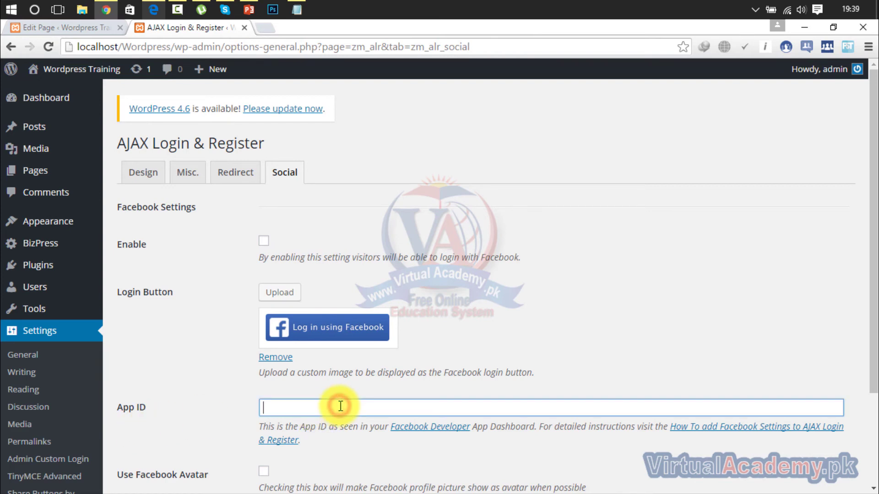
click(263, 242)
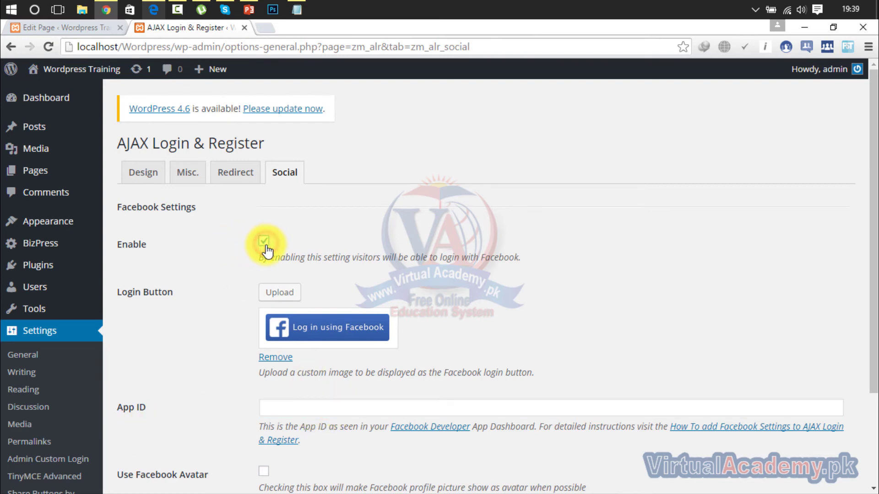
drag(872, 215, 872, 288)
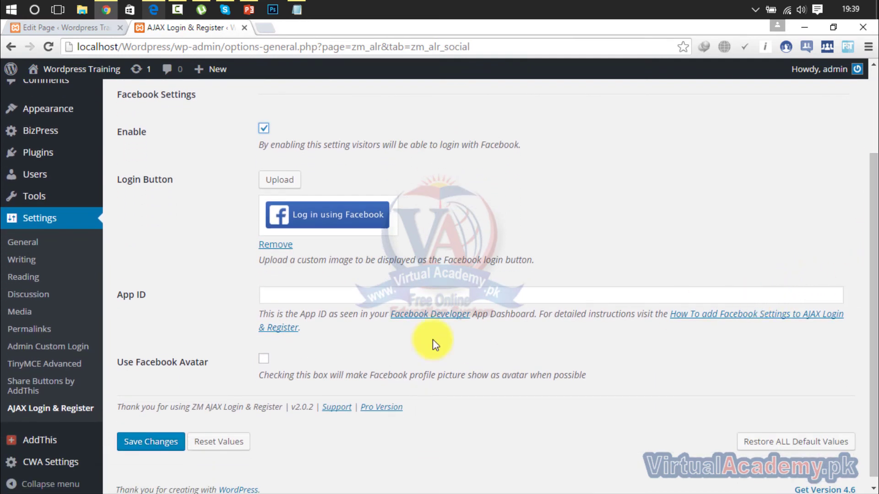
click(264, 359)
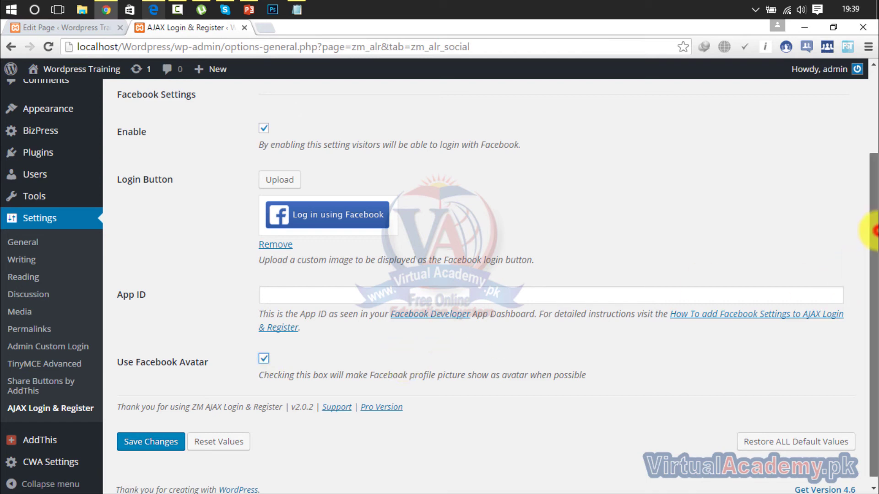
drag(871, 231, 869, 364)
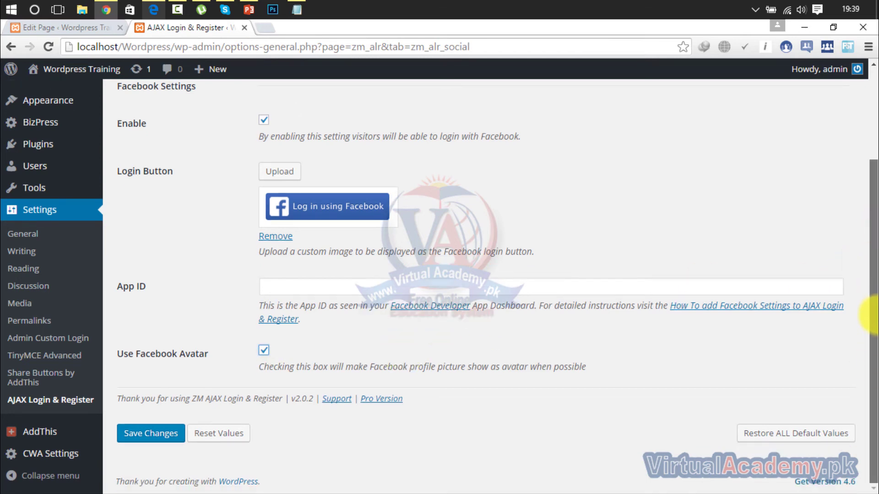
Check the "How To add Facebook Settings to AJAX Login & Register" instructions for the App ID, and return to the social settings
click(491, 288)
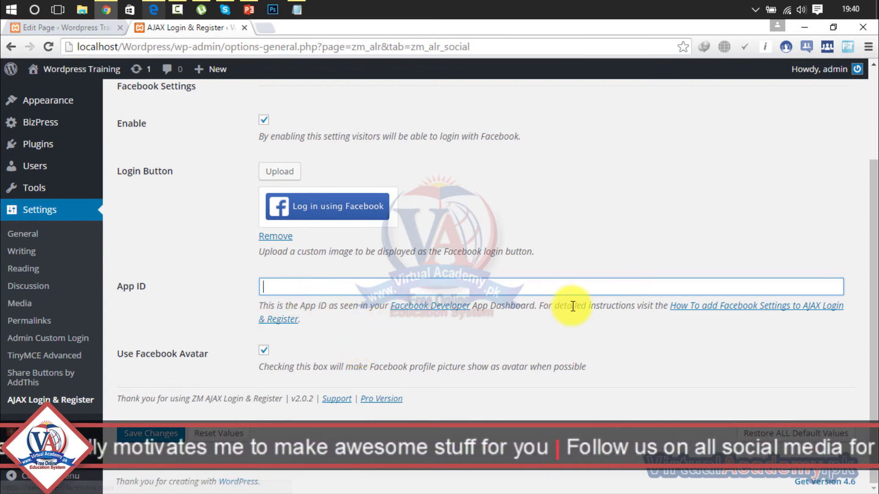
click(759, 316)
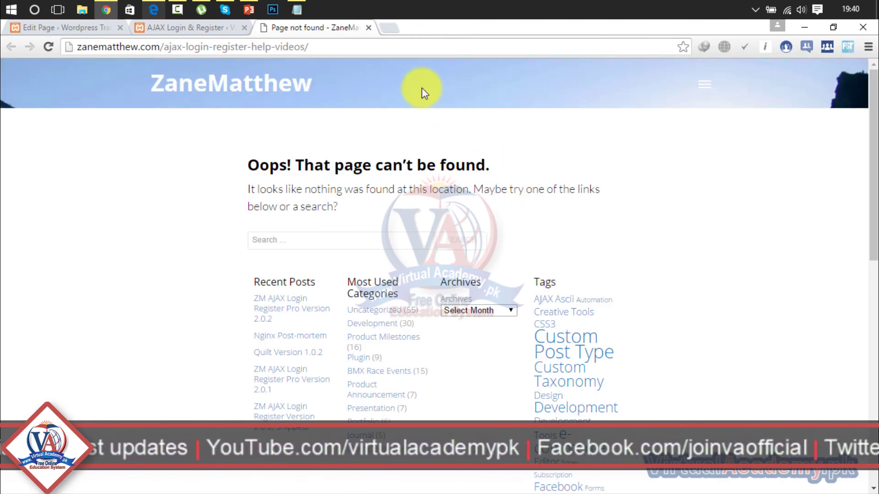
click(367, 28)
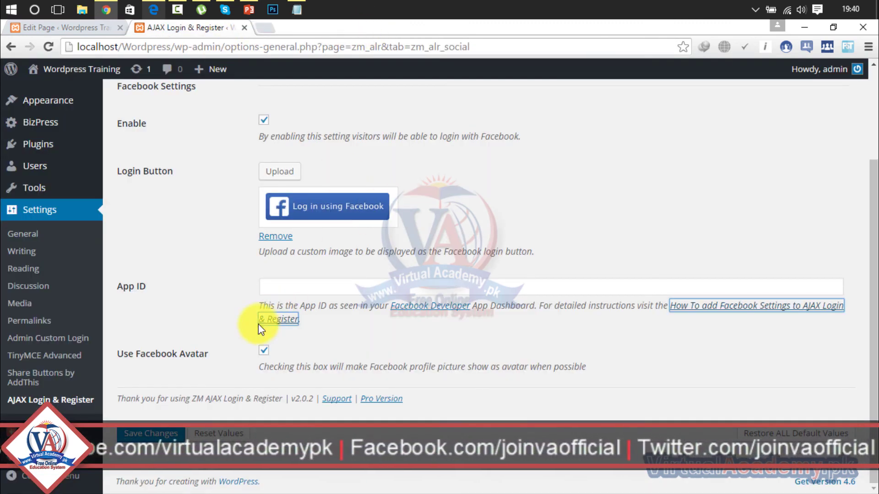
triple_click(146, 290)
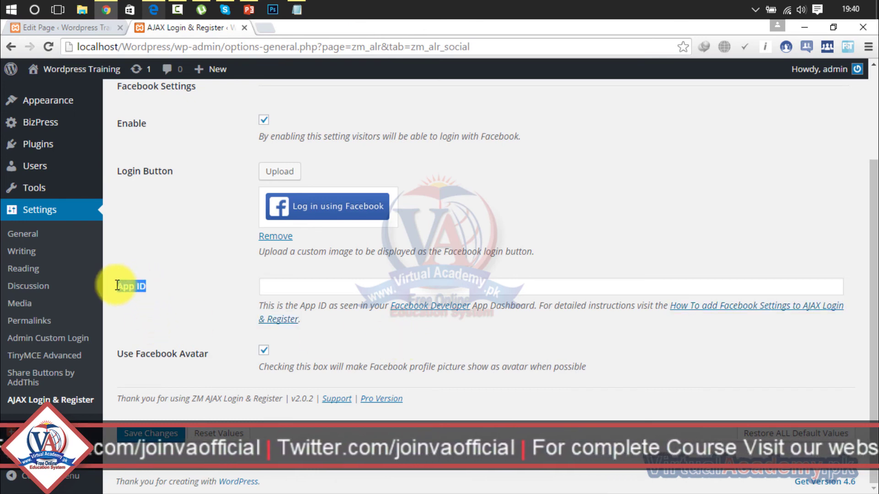
click(151, 289)
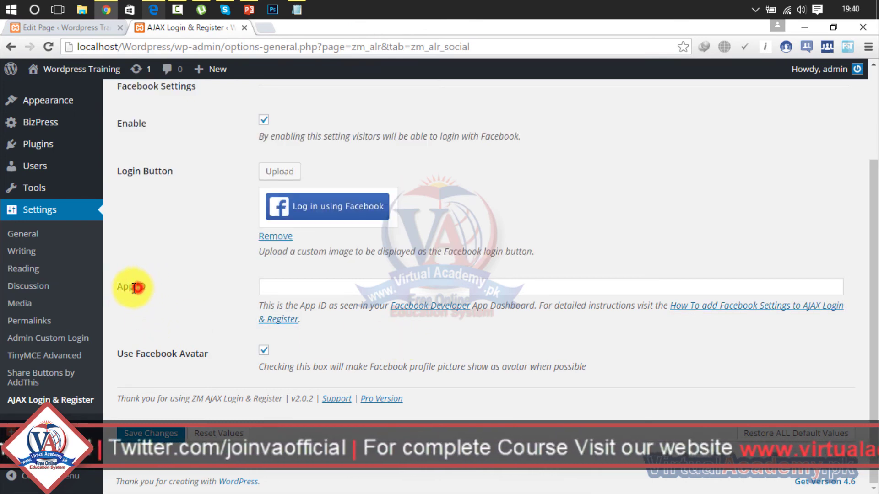
triple_click(155, 287)
click(207, 289)
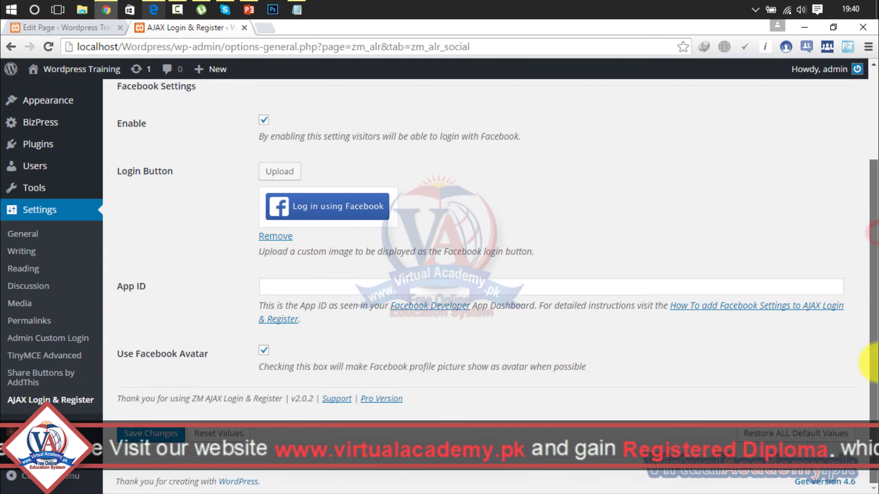
Save the social settings with the Facebook App ID left empty
scroll(870, 184, up, 2)
scroll(860, 206, up, 1)
scroll(859, 235, down, 3)
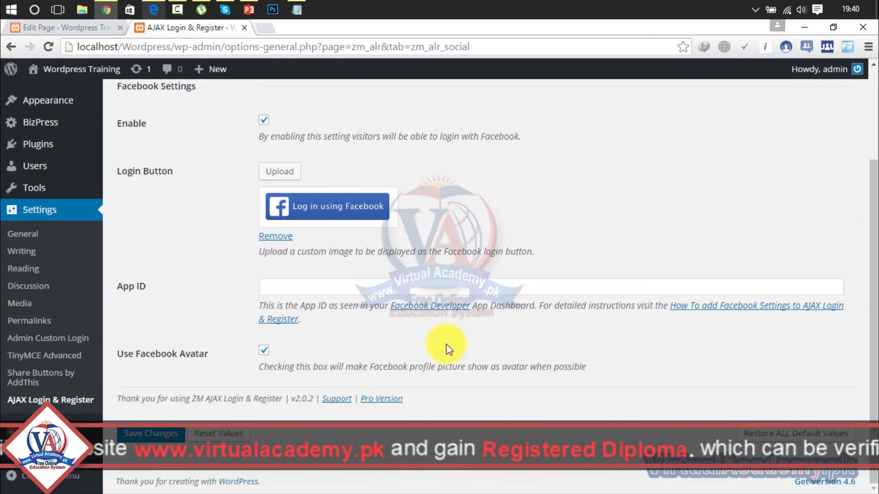
click(151, 434)
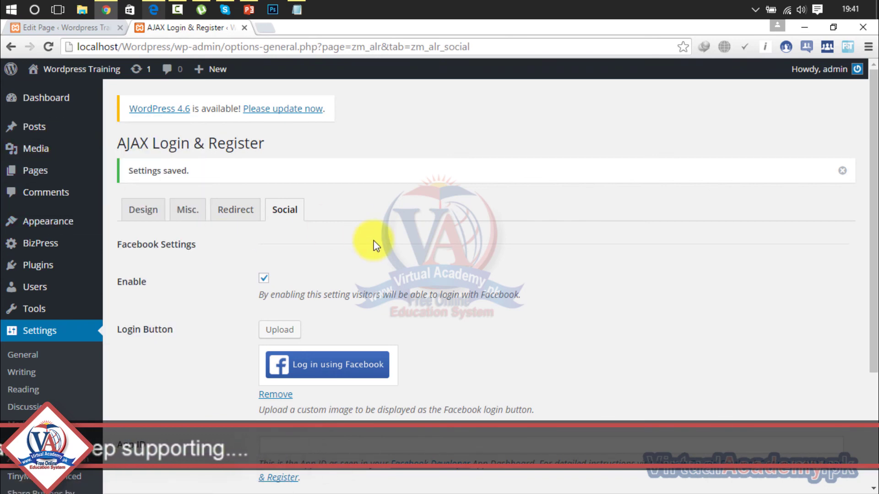
Switch to Notepad to review the [ajax_login] and [ajax_register] shortcodes, and return to the browser
click(301, 6)
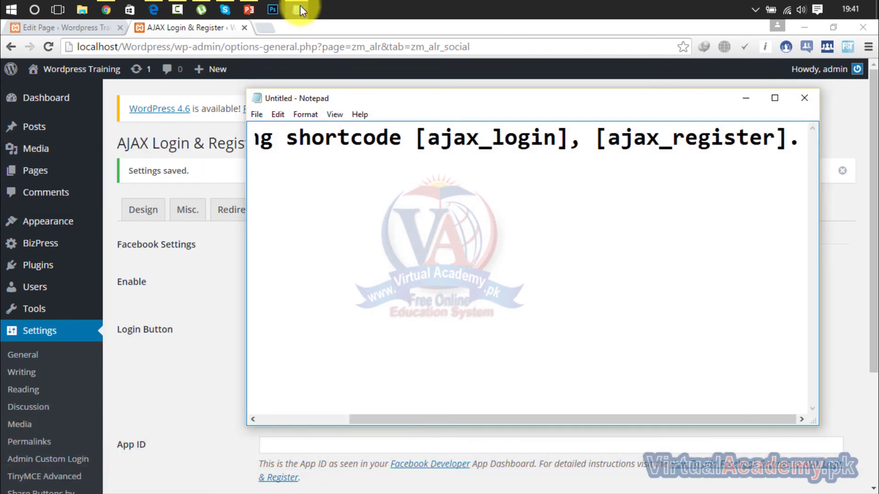
click(300, 5)
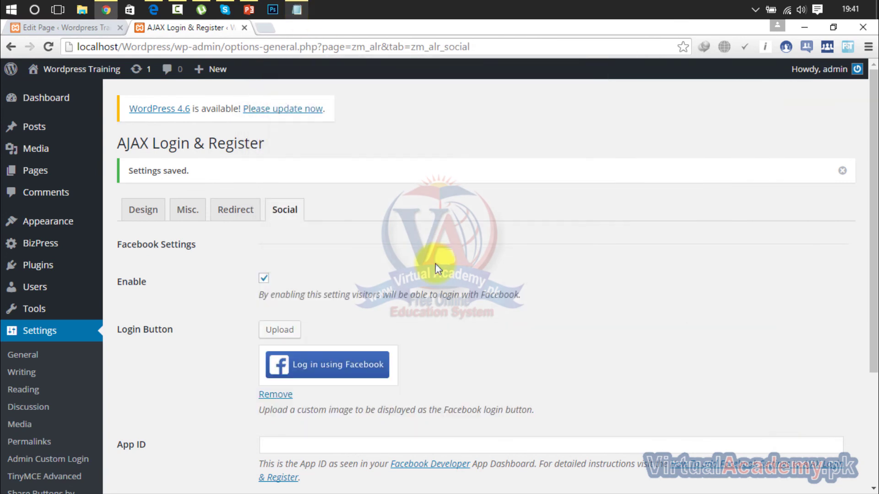